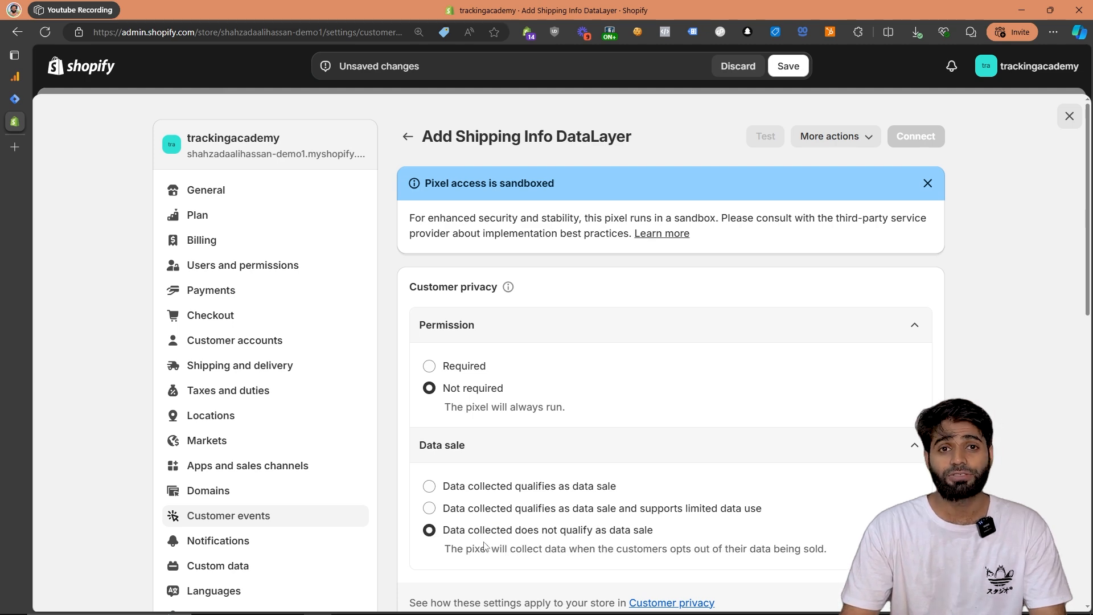
Replace the pixel's default code with the copied add_shipping_info data layer script.
scroll(484, 547, down, 5)
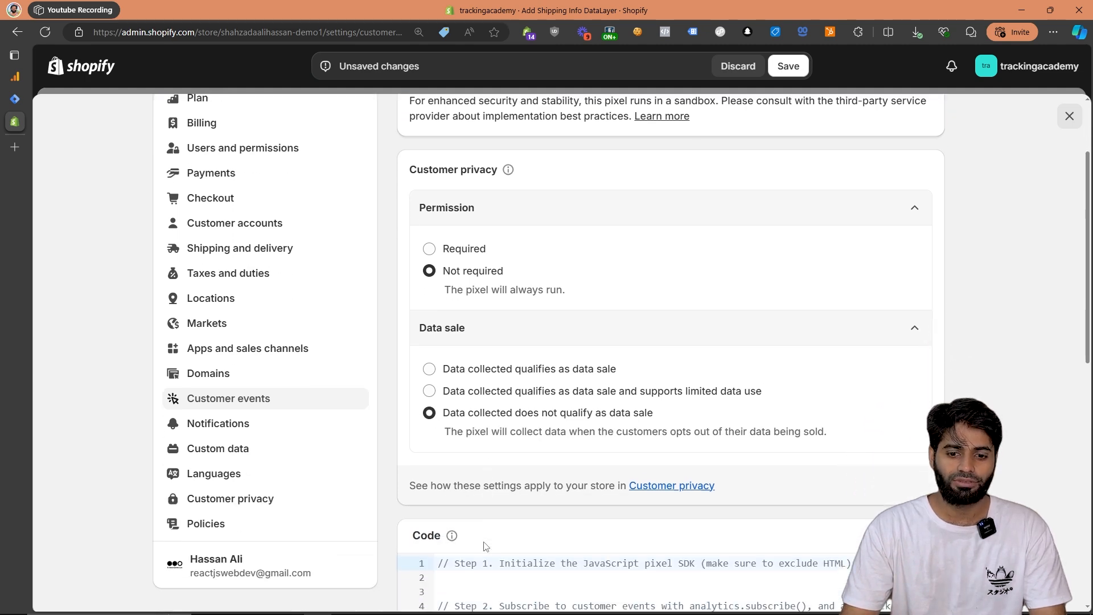
click(490, 575)
key(ctrl+a)
key(ctrl+v)
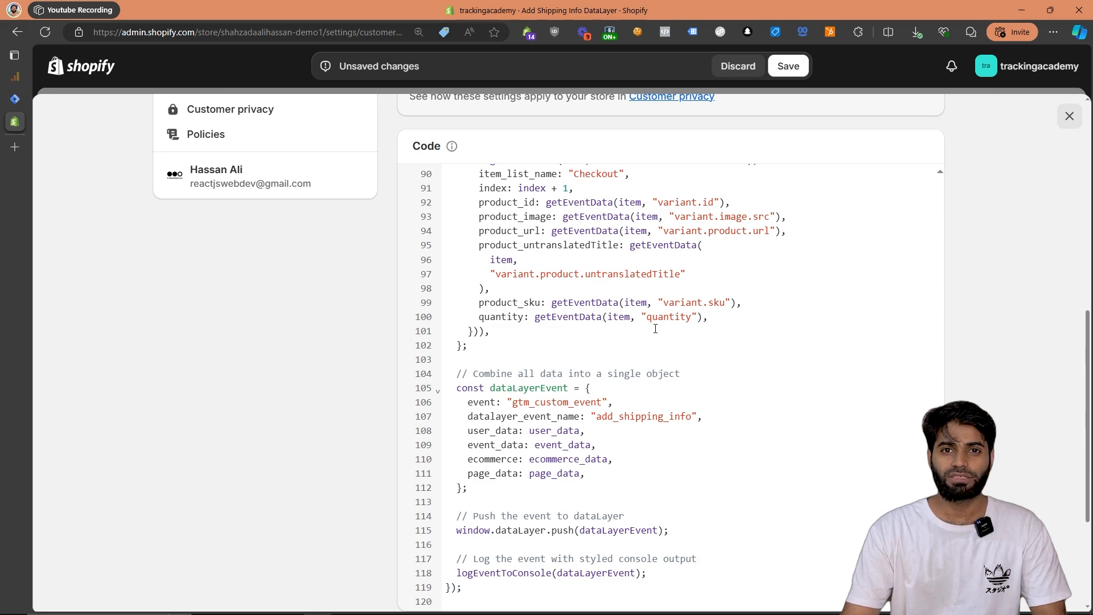
Select the GTM-XXXXX placeholder in the script, and copy the container ID GTM-PQ5J2WZP from Google Tag Manager's install snippet.
scroll(655, 329, up, 20)
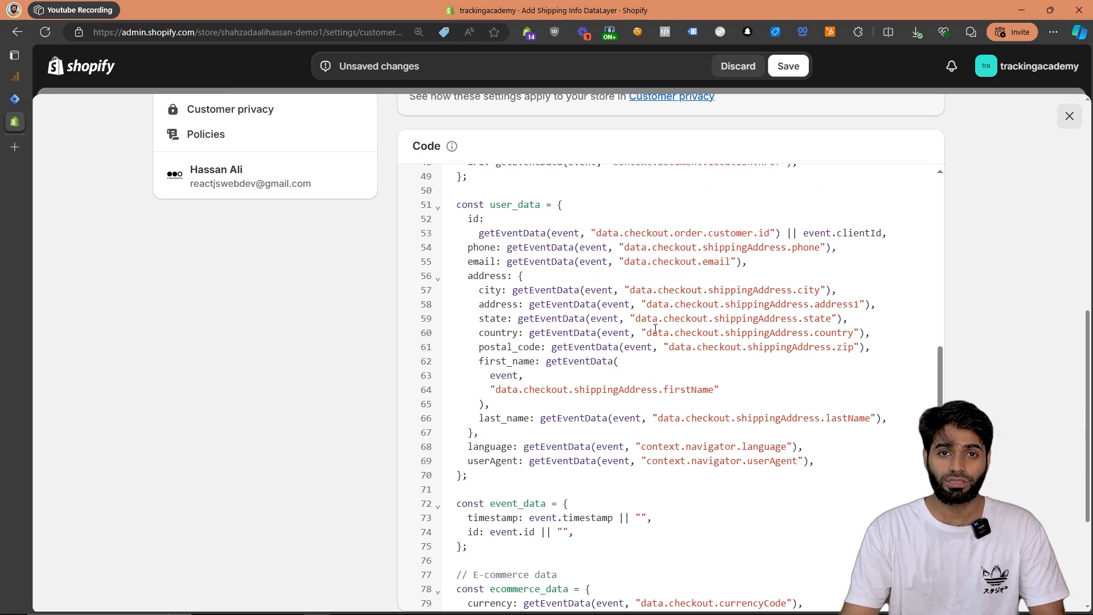
drag(697, 296, 750, 297)
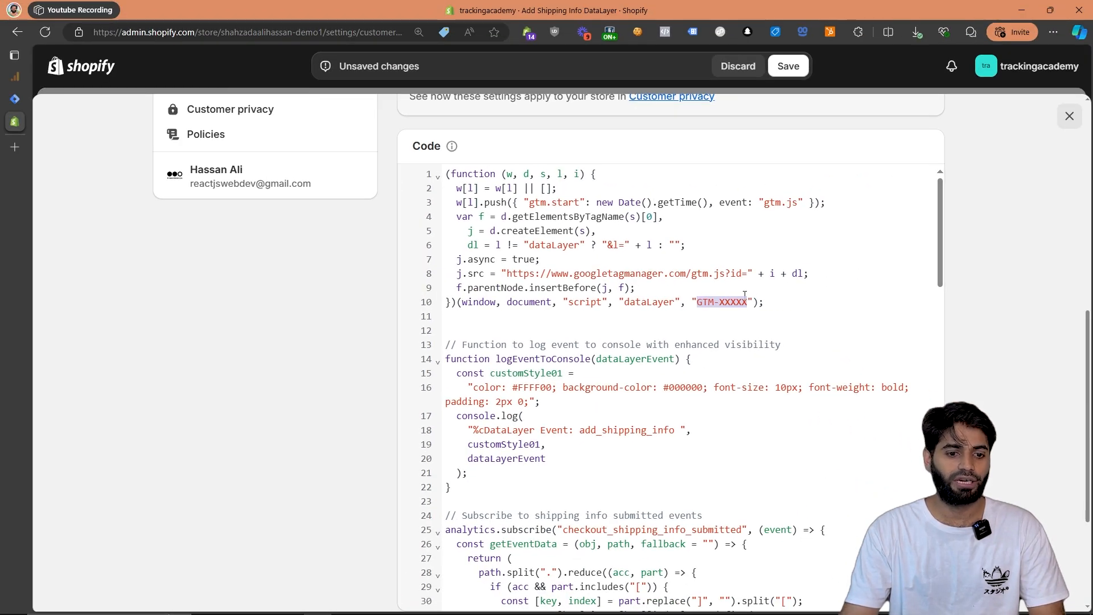
click(16, 98)
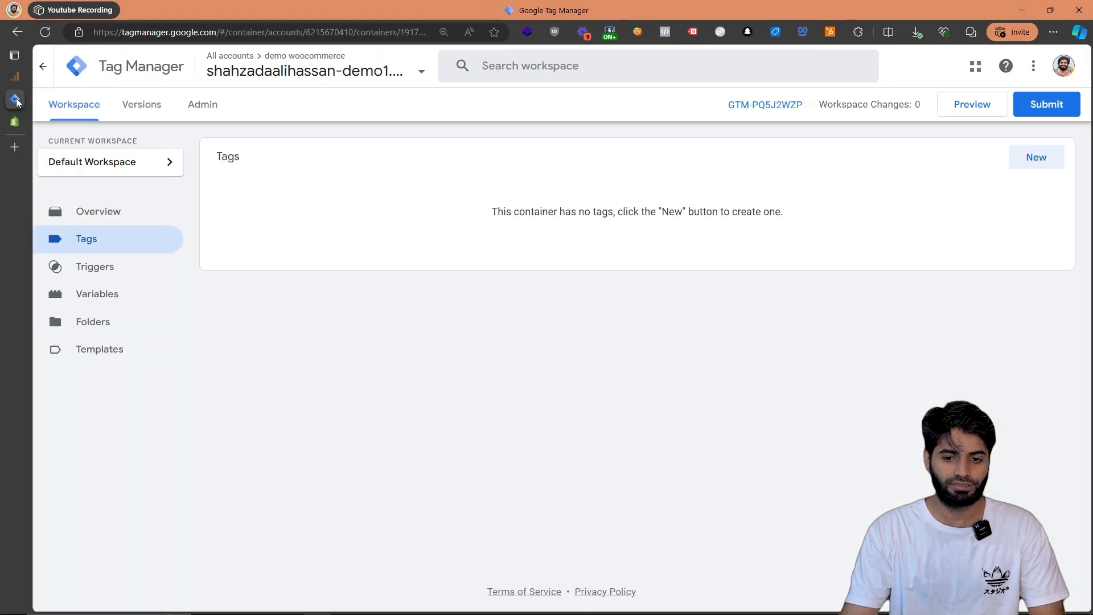
click(785, 105)
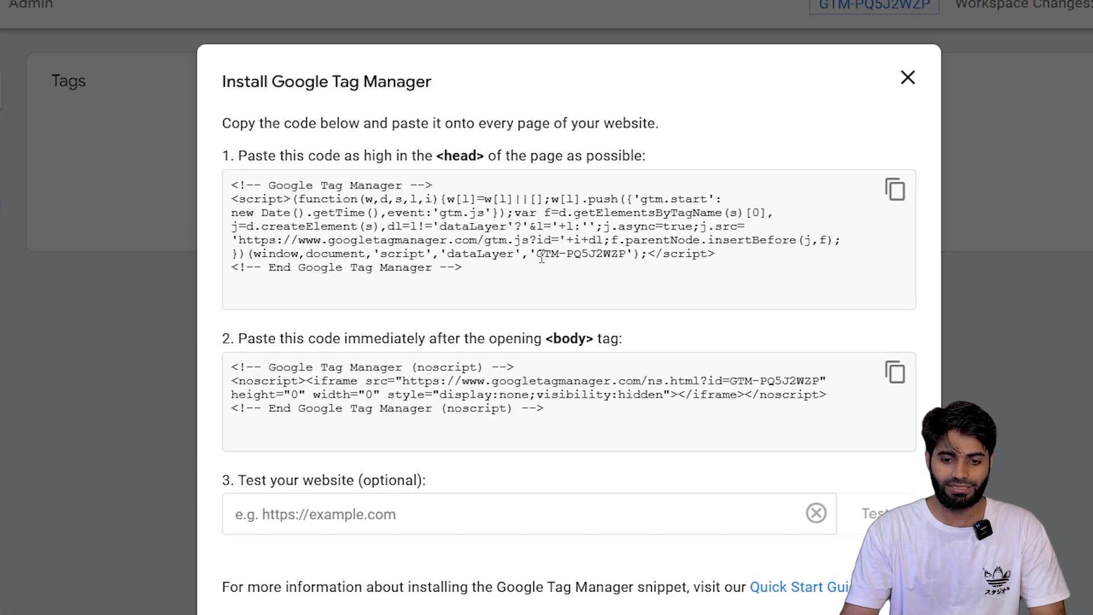
drag(540, 272, 598, 274)
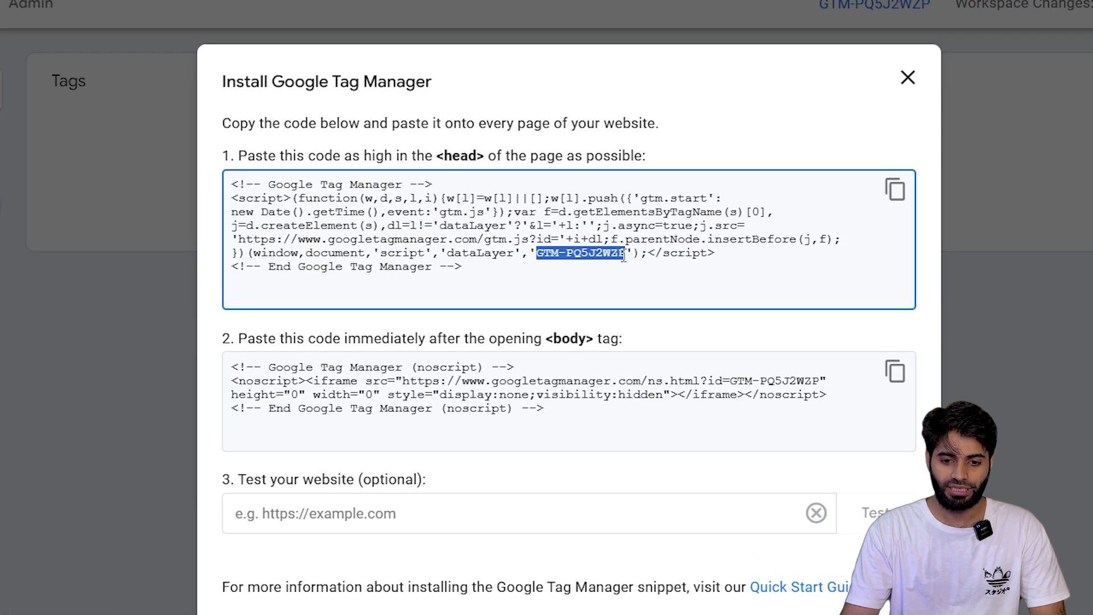
right_click(606, 262)
click(632, 268)
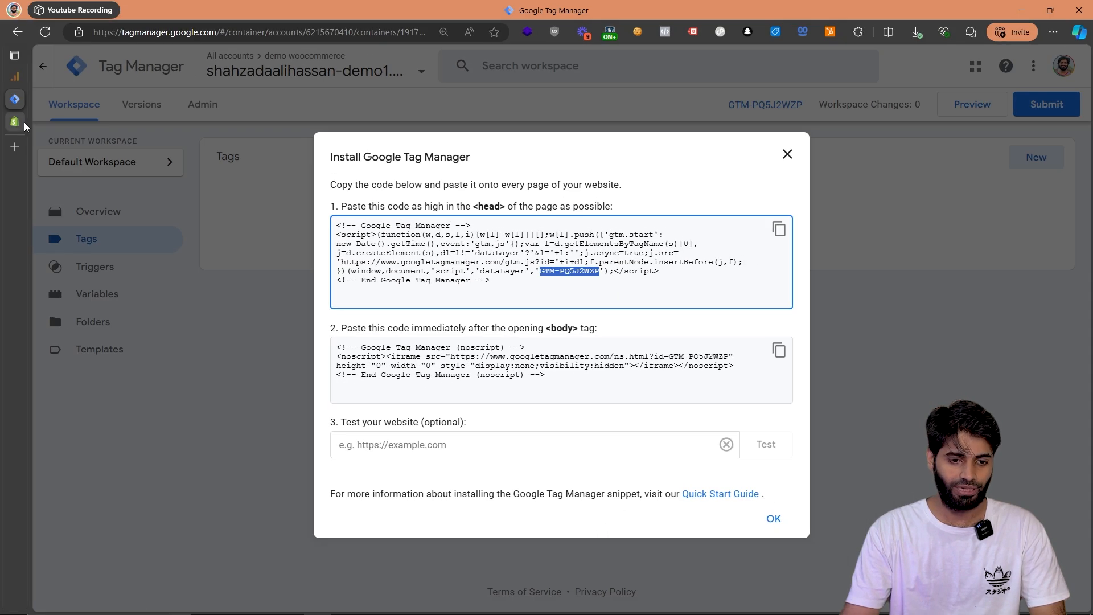
Back in Shopify, replace the GTM-XXXXX placeholder with GTM-PQ5J2WZP and save the pixel.
click(15, 121)
right_click(721, 302)
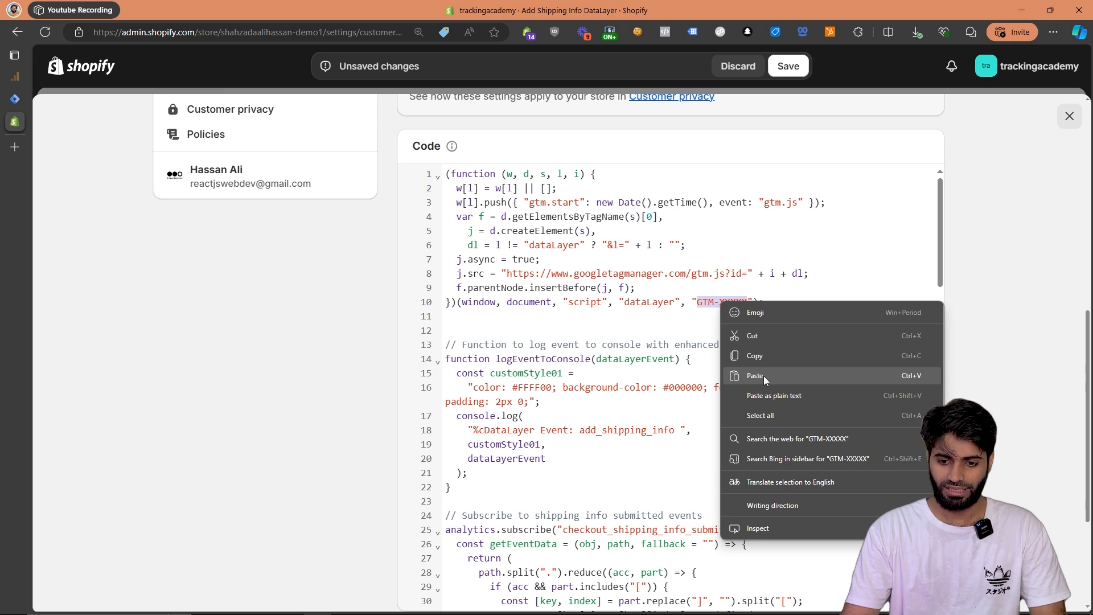
click(755, 375)
click(784, 69)
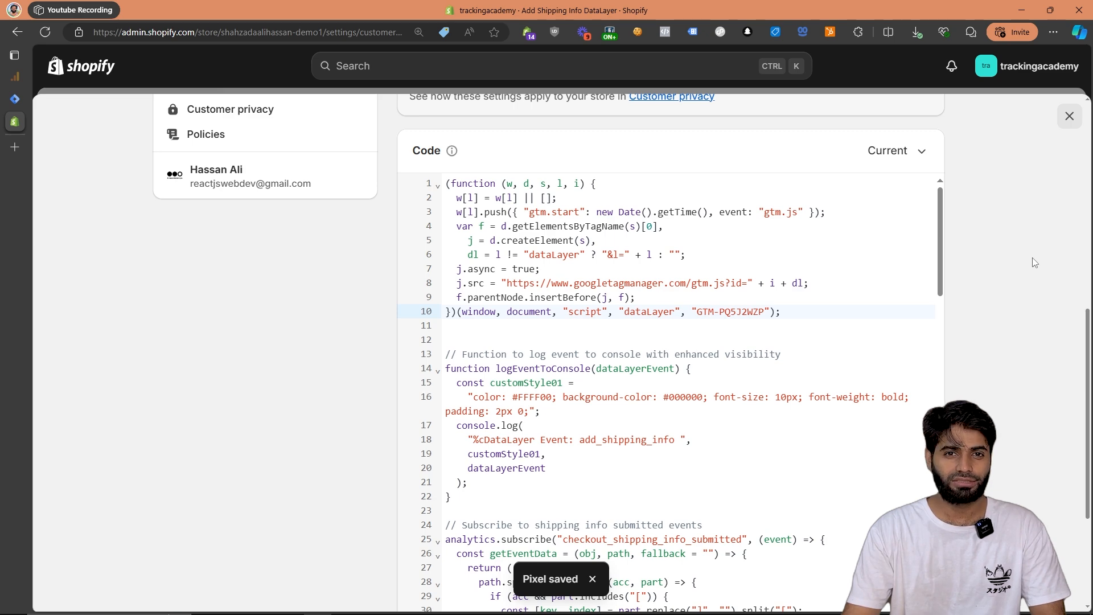
Connect the Add Shipping Info DataLayer pixel to the store and close the settings.
scroll(1034, 262, up, 9)
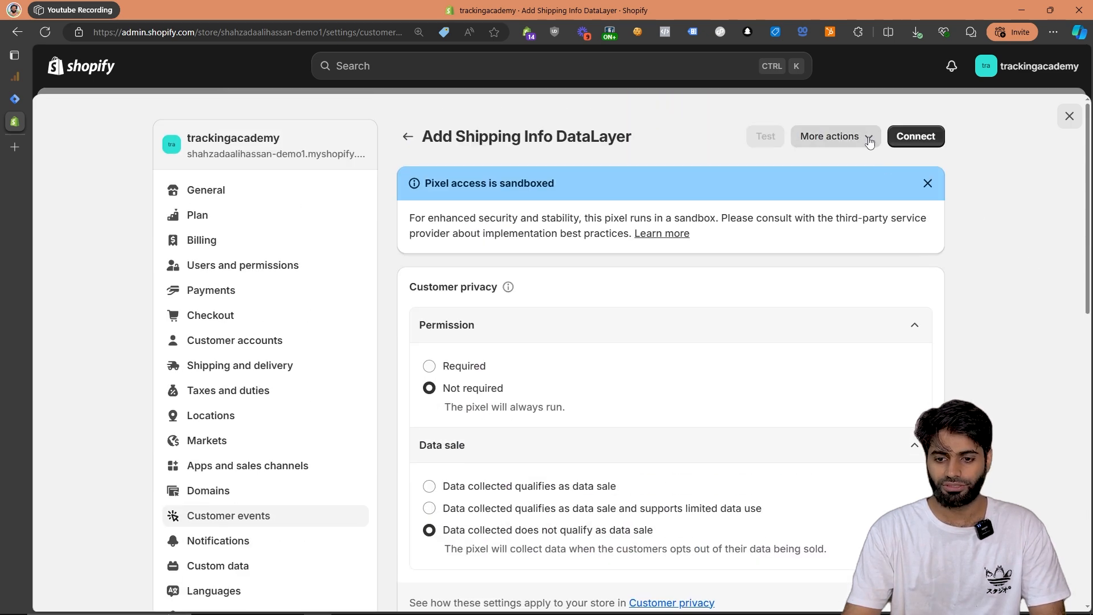
click(901, 140)
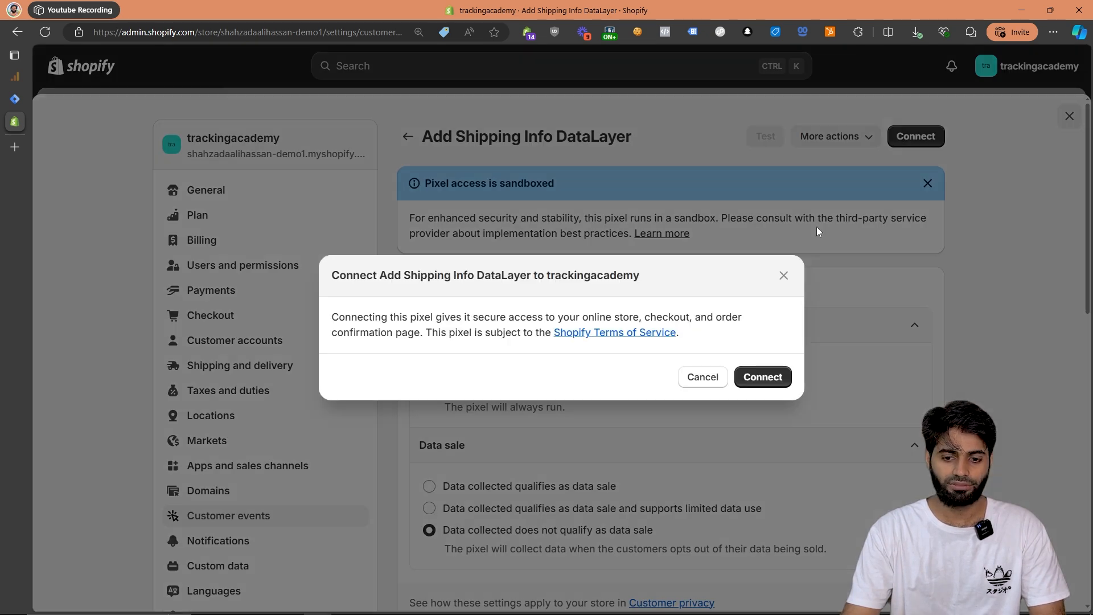
click(769, 377)
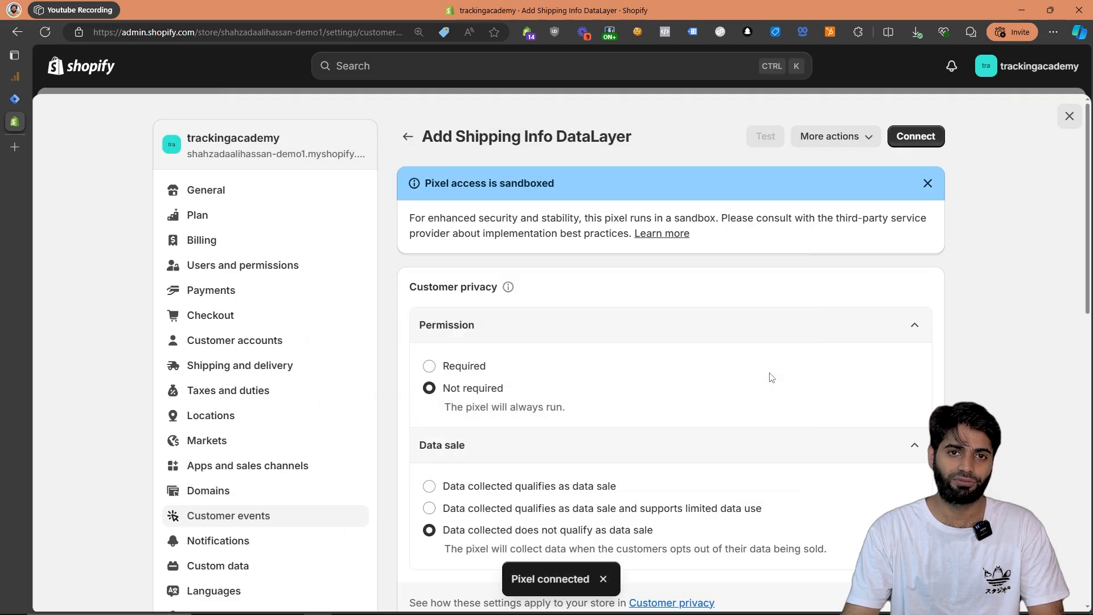
click(1068, 116)
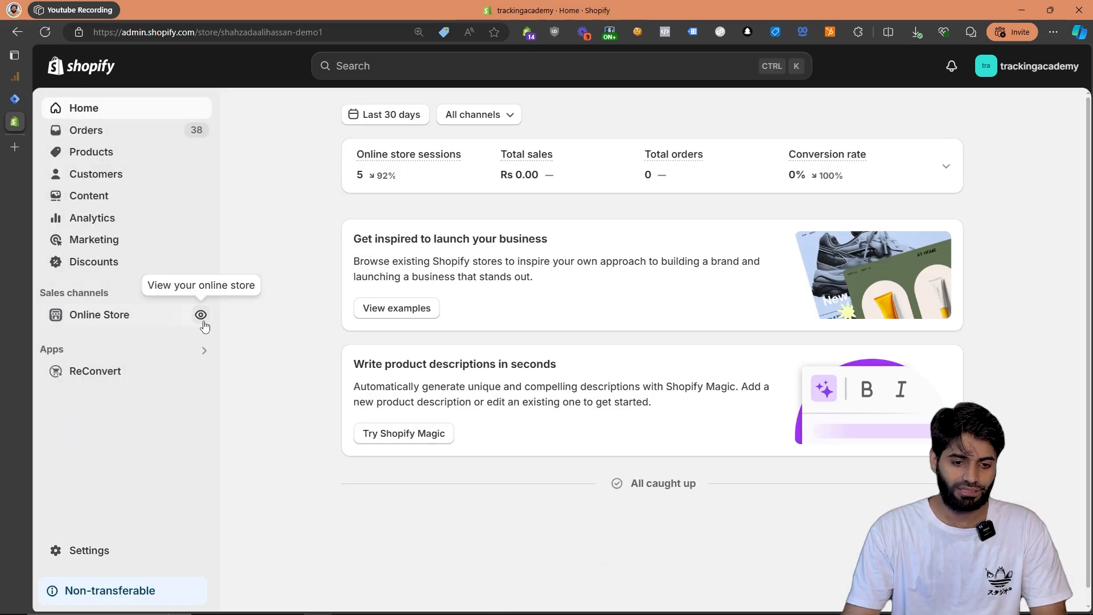
Start an immediate purchase of Product 002 Title from the online store and open the developer tools on the checkout page.
click(200, 315)
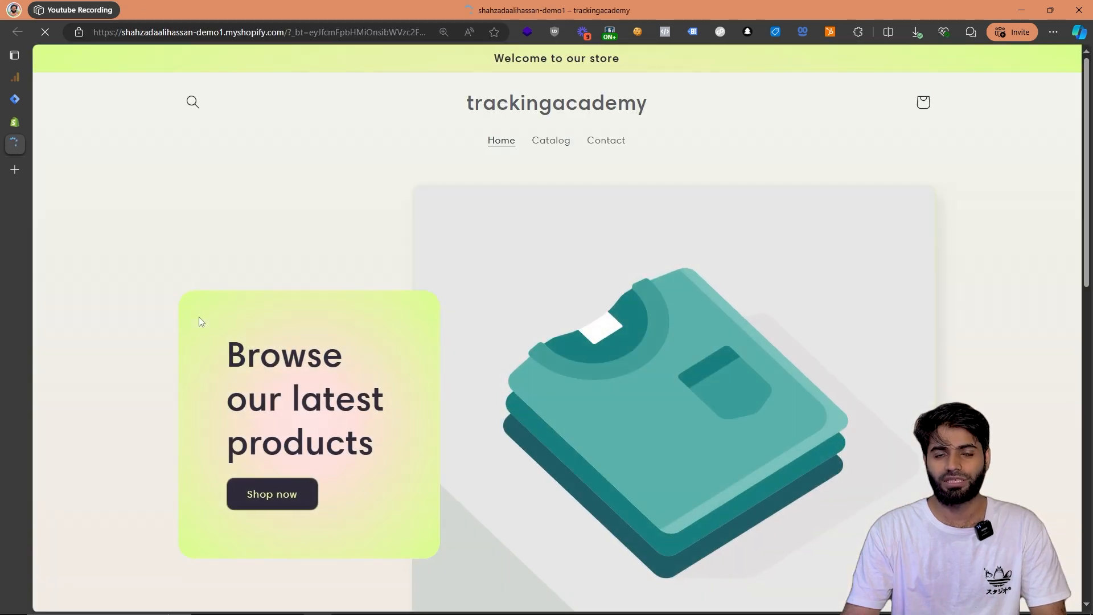
scroll(201, 321, down, 7)
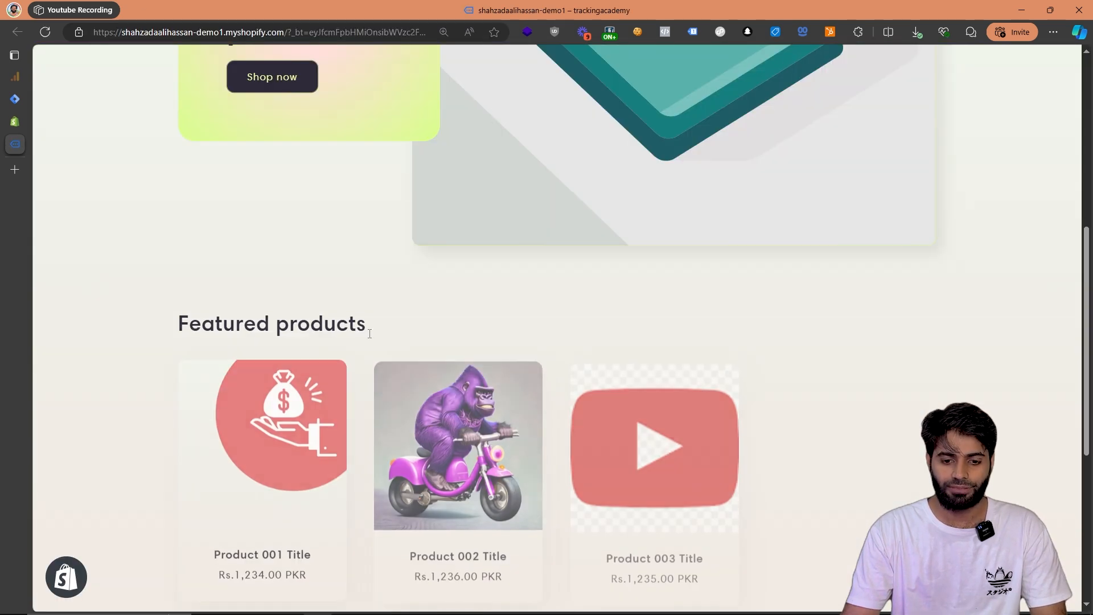
click(420, 390)
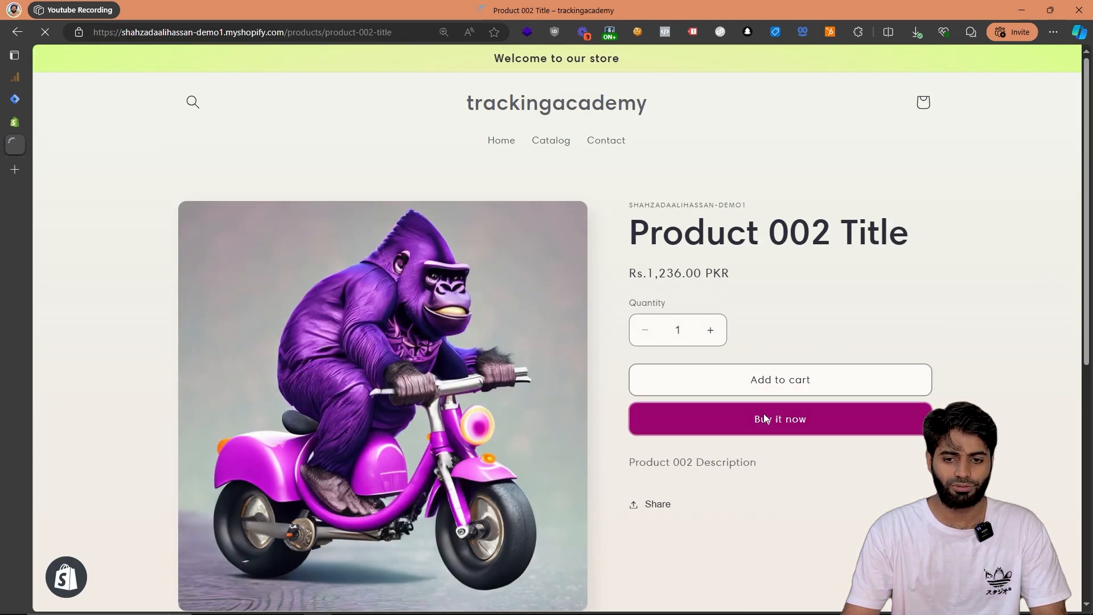
click(764, 418)
right_click(764, 413)
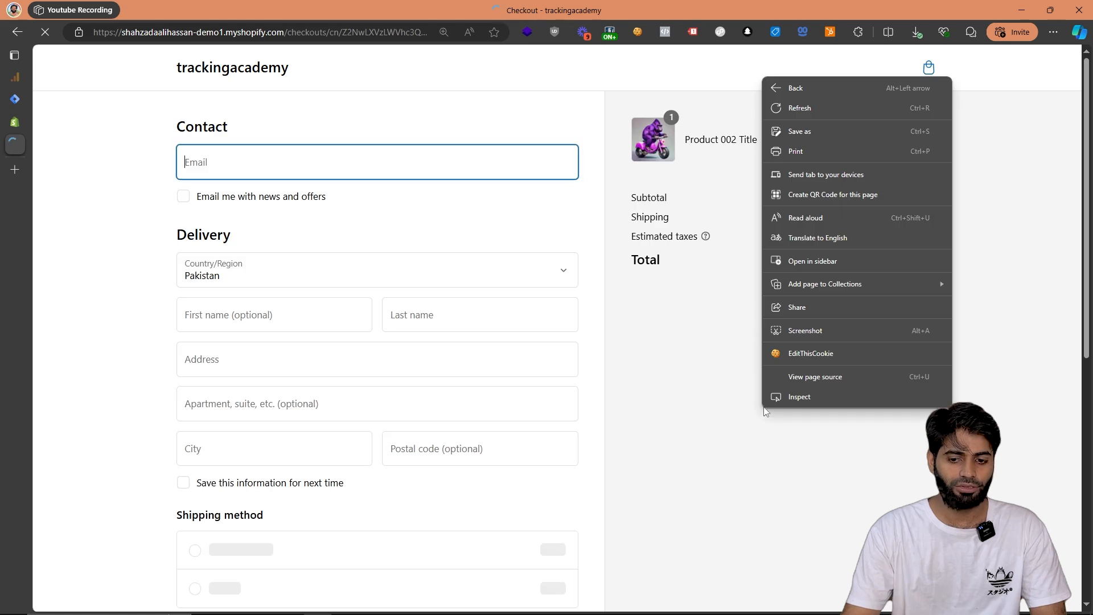
click(784, 398)
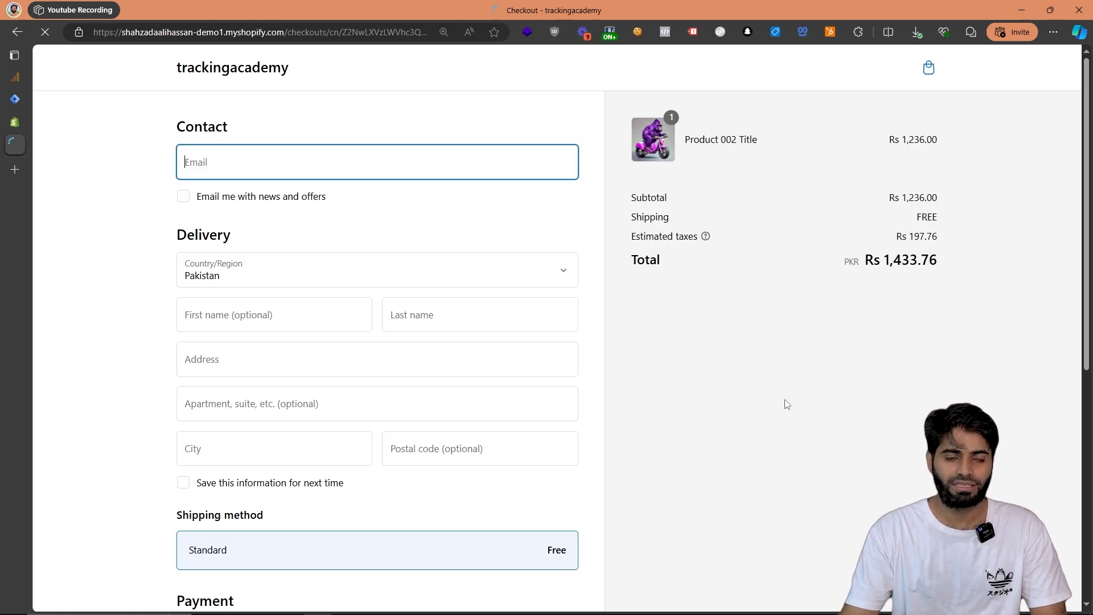
Enter the customer's test e-mail, first name and last name in the checkout form.
click(273, 200)
text(test@t)
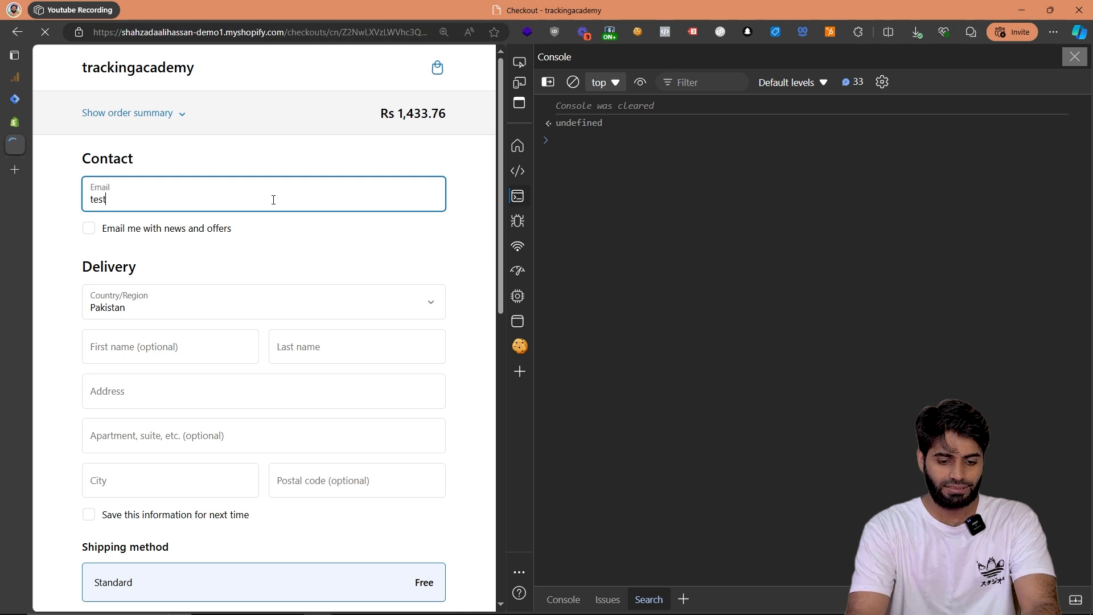
text(ester.com)
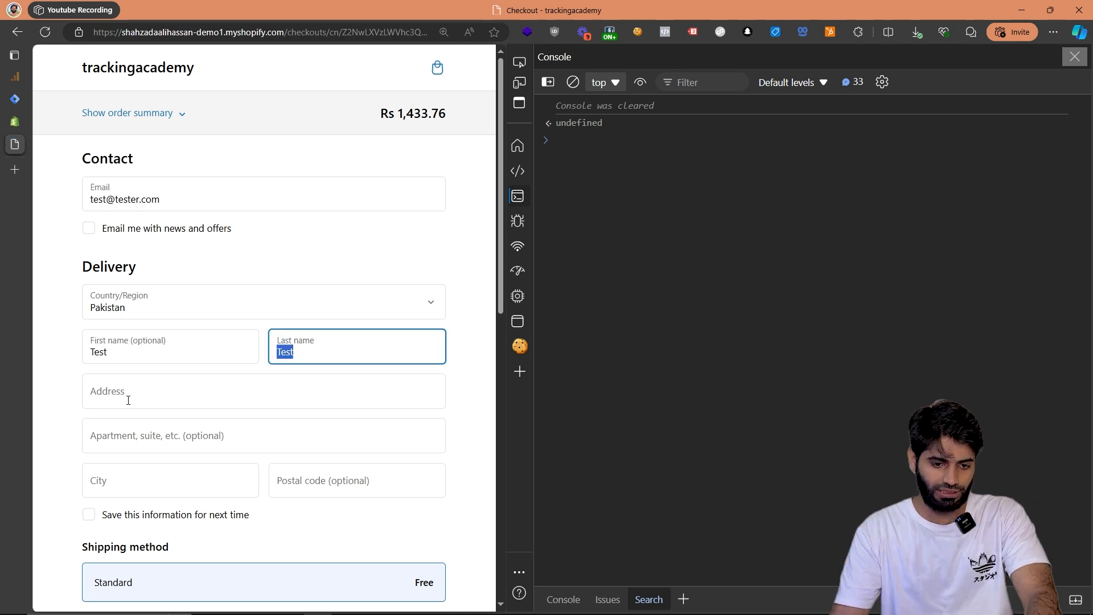
Fill in the delivery address, apartment, city and postal code with the sample text Test.
click(127, 400)
key(ctrl+v)
click(126, 437)
key(ctrl+v)
click(139, 480)
key(ctrl+v)
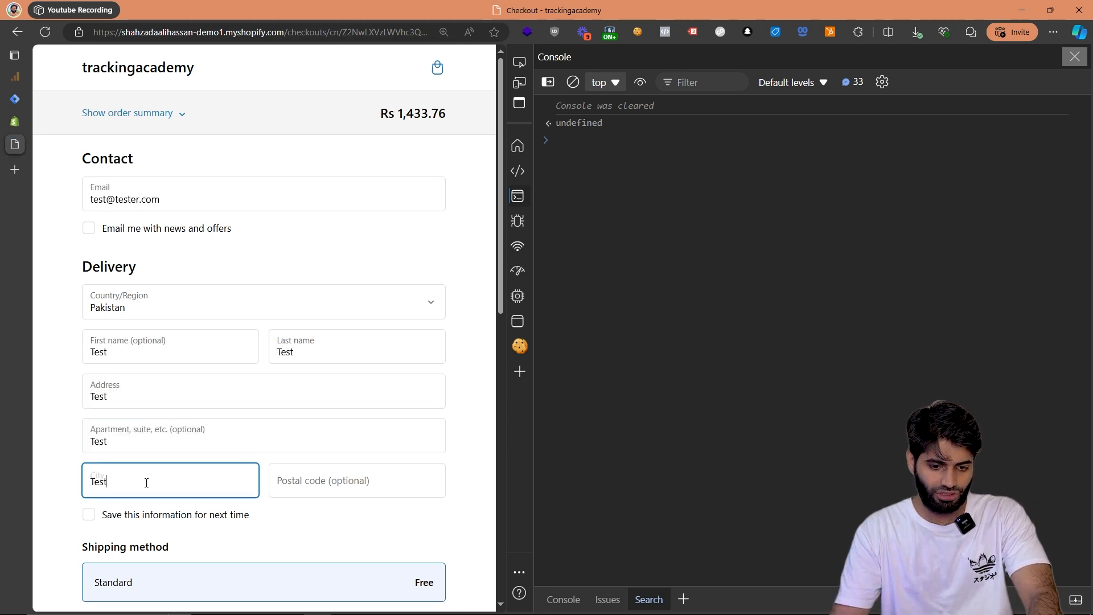
click(341, 483)
key(ctrl+v)
Begin filling in the card number in the credit card payment section.
scroll(355, 439, down, 4)
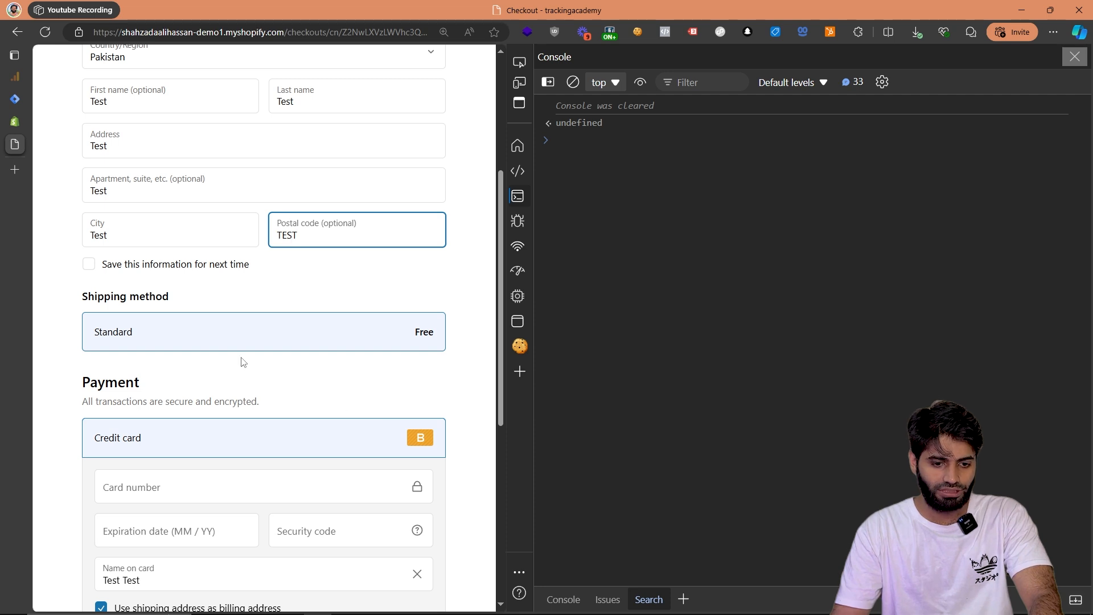
scroll(227, 369, down, 3)
click(165, 323)
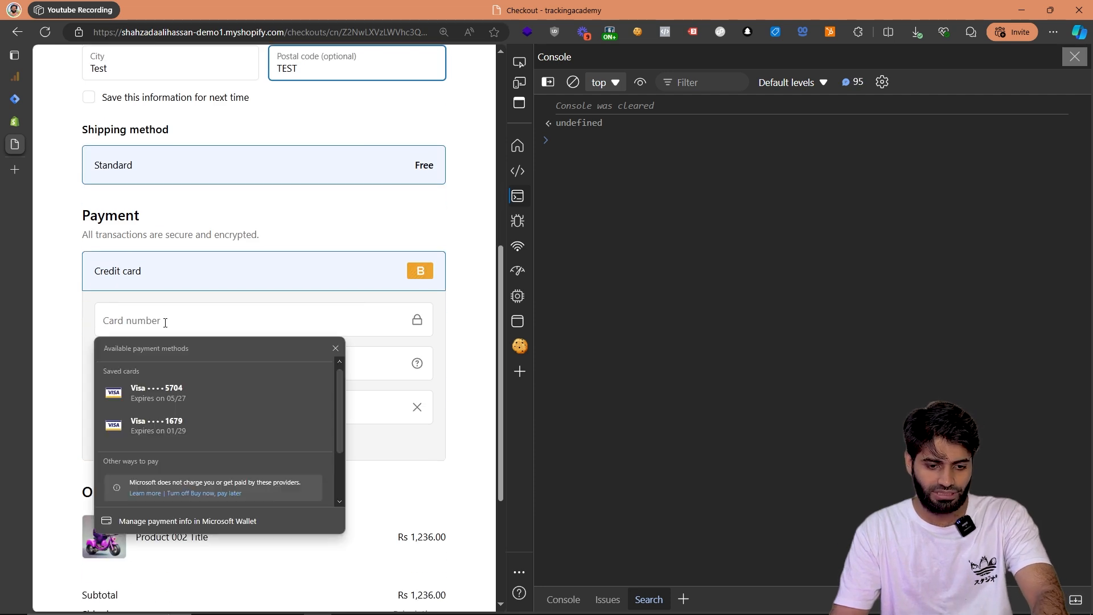
text(1)
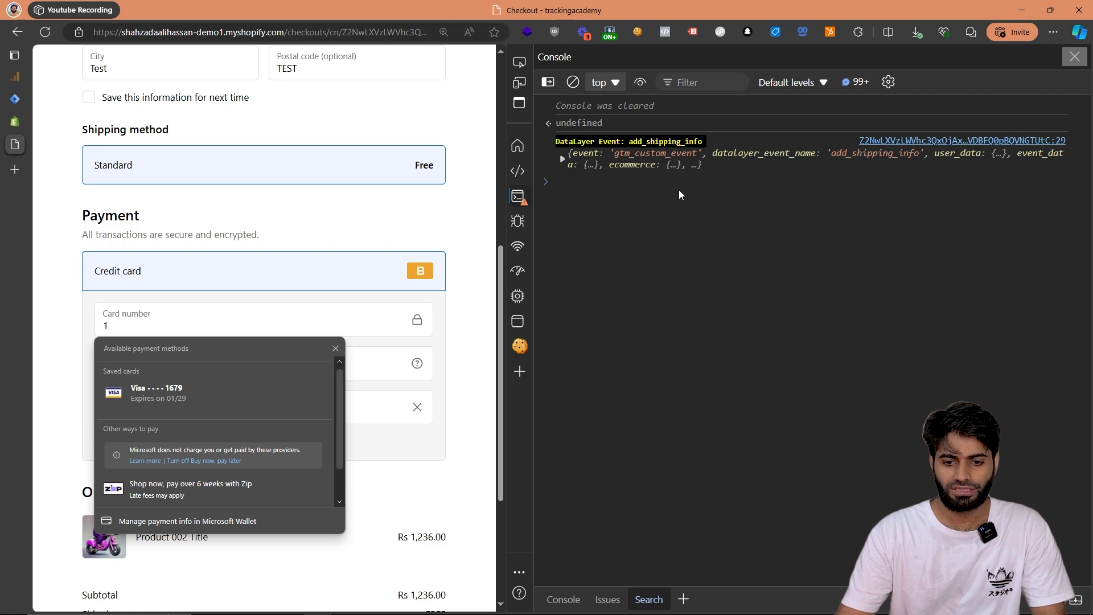
Examine the logged add_shipping_info event in the console, including the details of its first ecommerce item.
click(658, 154)
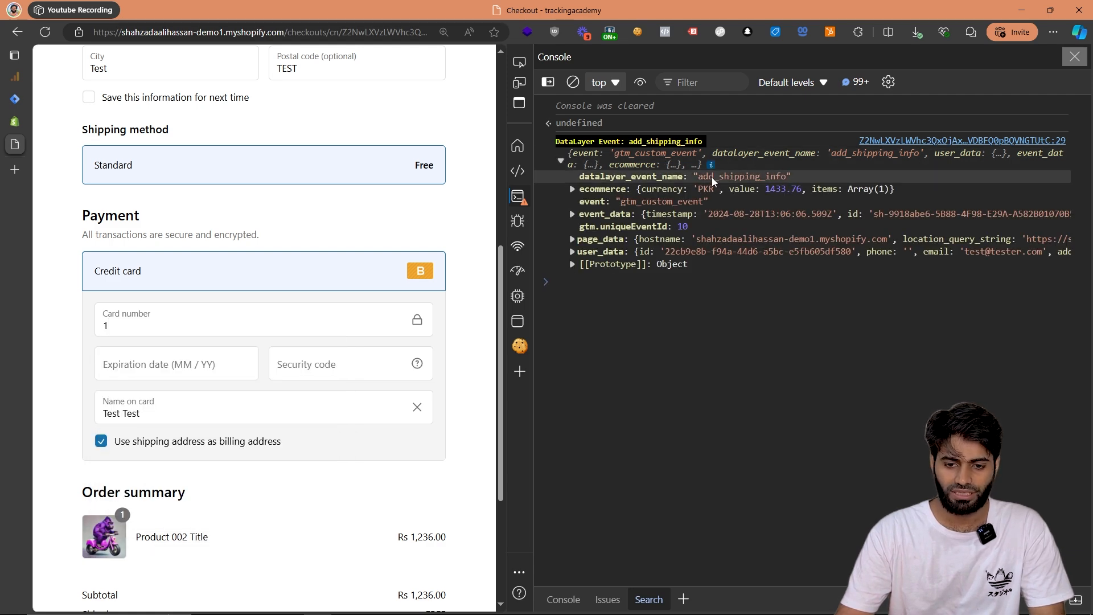
click(635, 193)
click(616, 214)
click(627, 227)
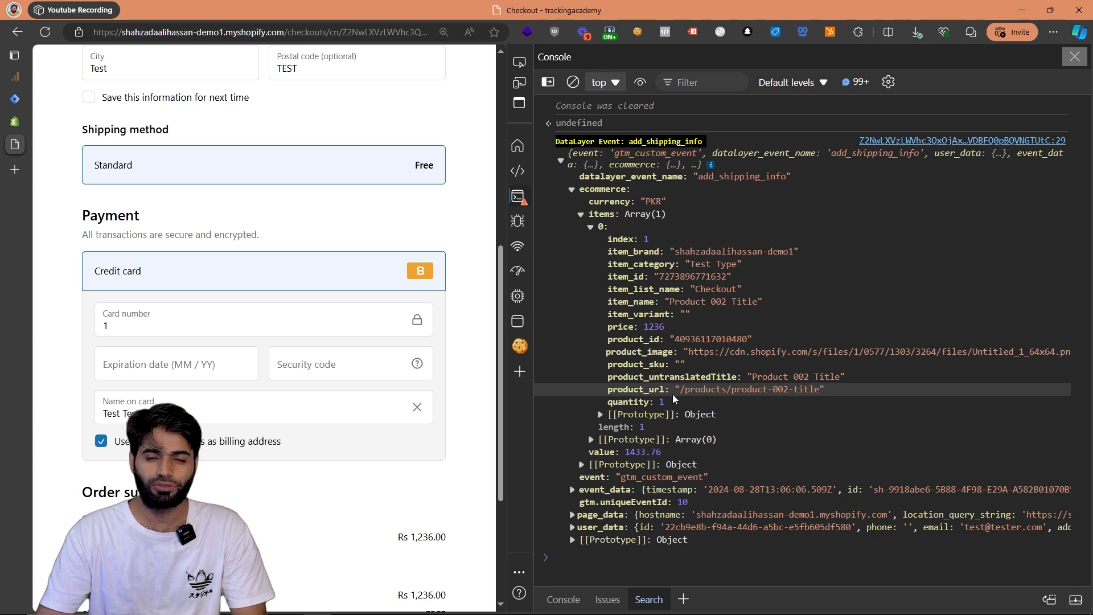
In Google Tag Manager, create a new tag of type Google Tag with the All Pages trigger.
click(15, 99)
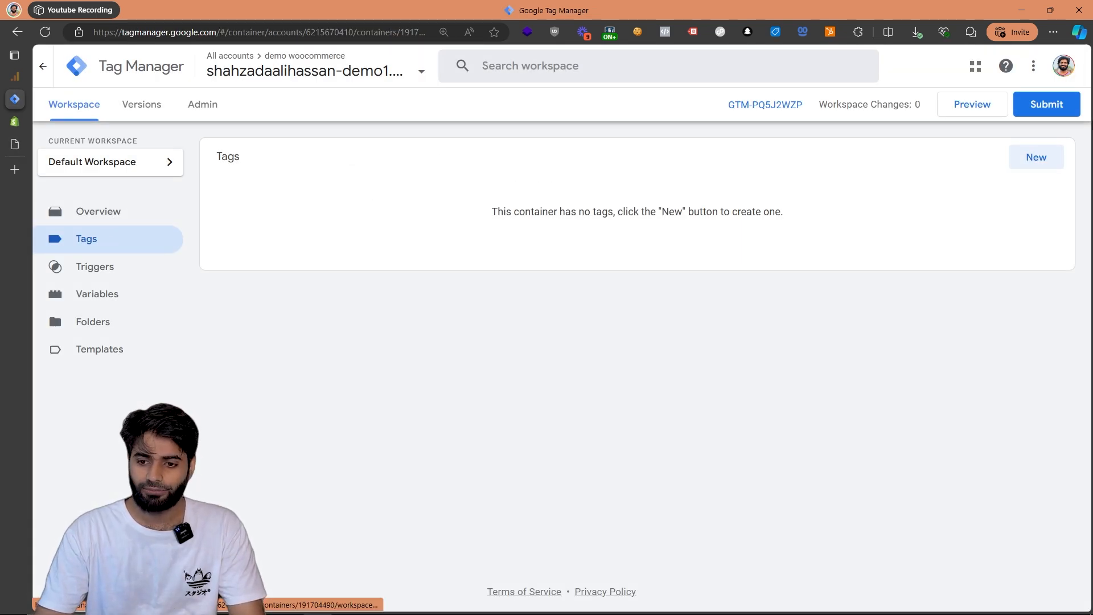
click(1035, 158)
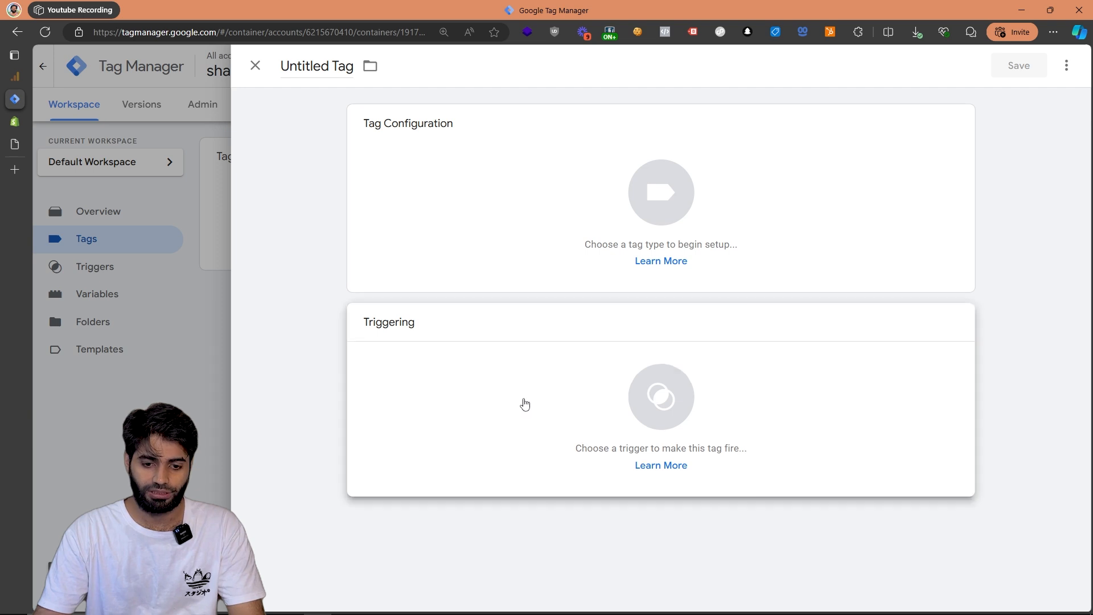
click(525, 404)
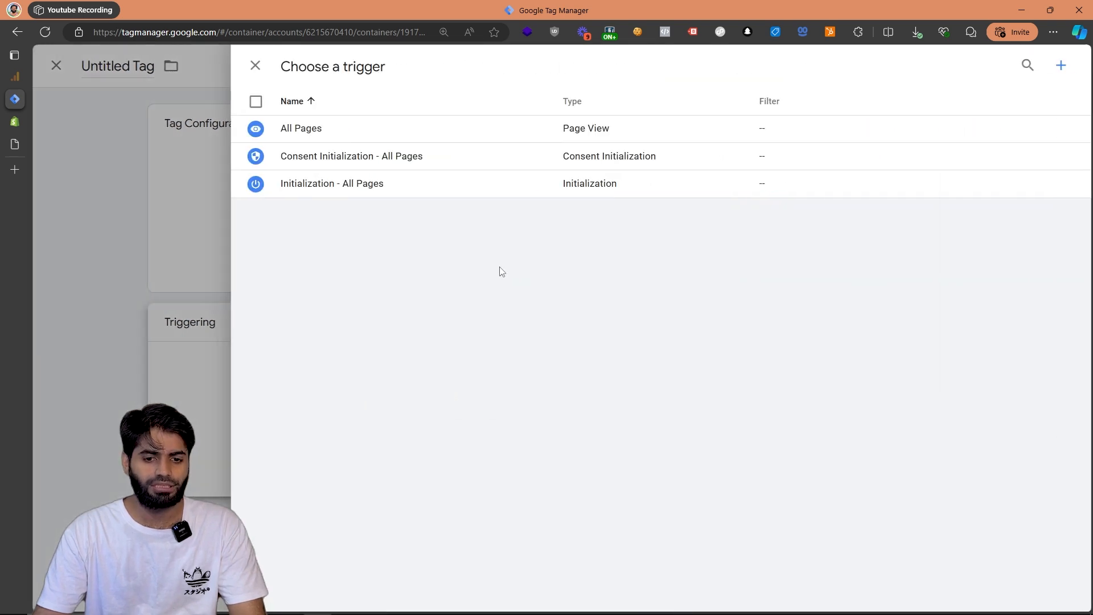
click(443, 131)
click(448, 194)
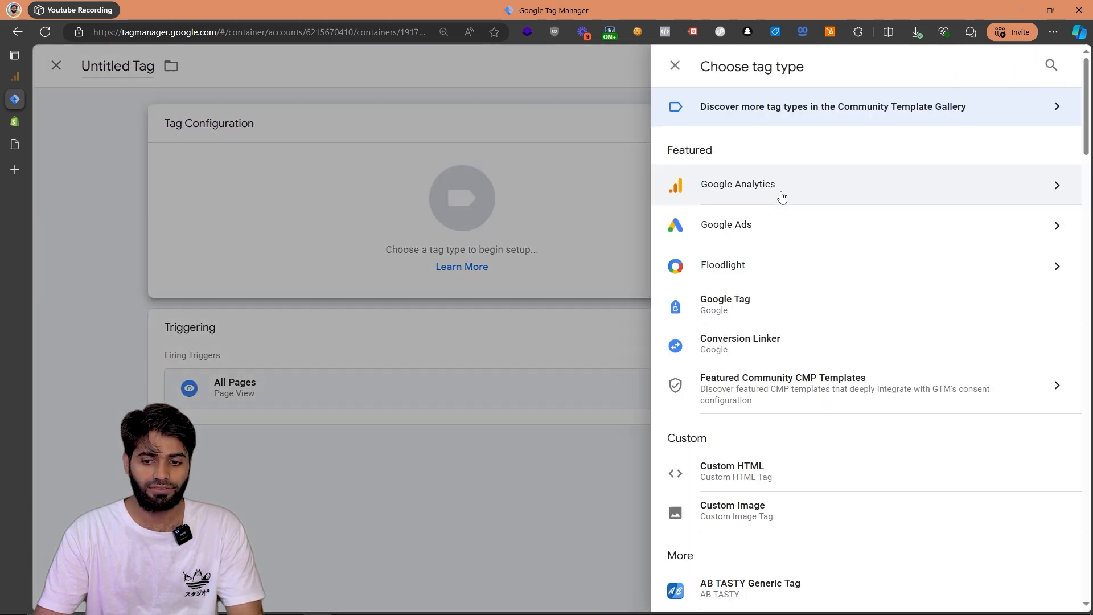
click(749, 302)
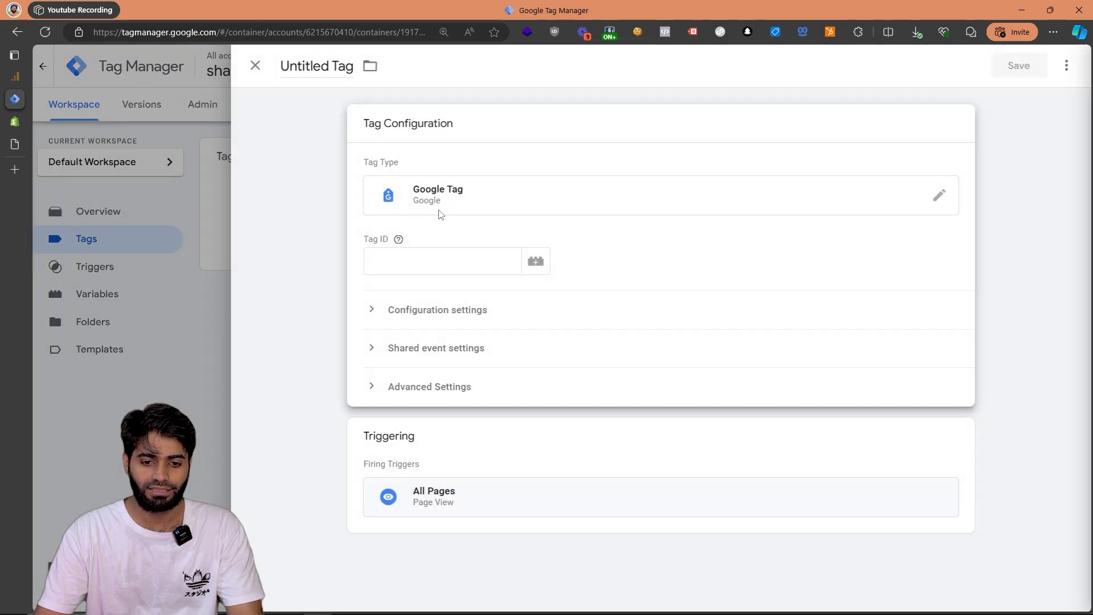
Search Google Analytics for "measurement id", copy the GA4 Measurement ID and enter it as the Google Tag's Tag ID in Tag Manager.
click(394, 255)
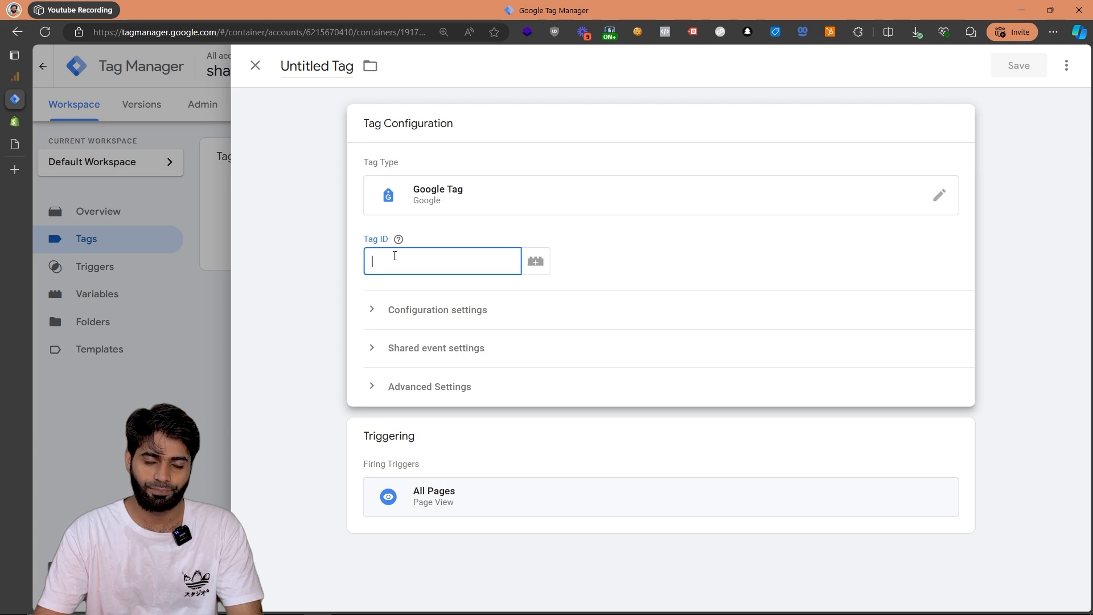
click(13, 83)
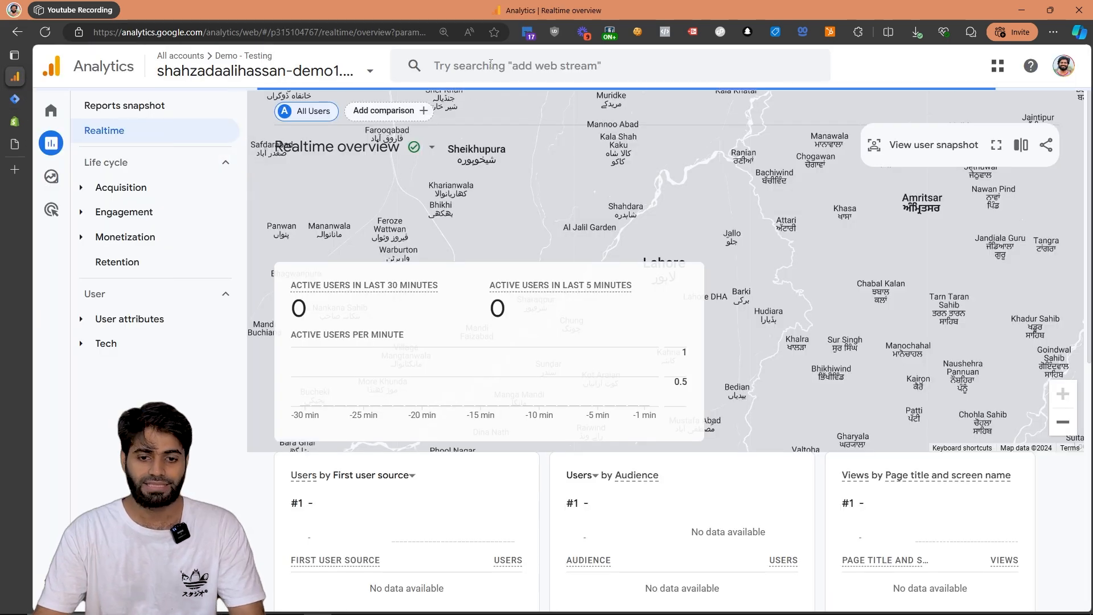
click(491, 65)
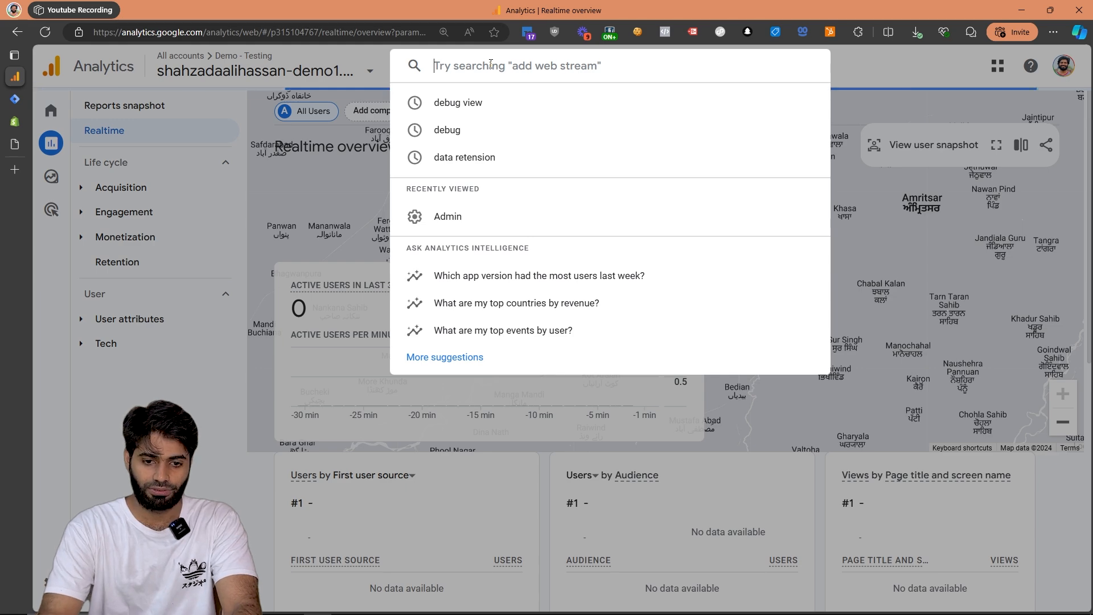
text(measurement id)
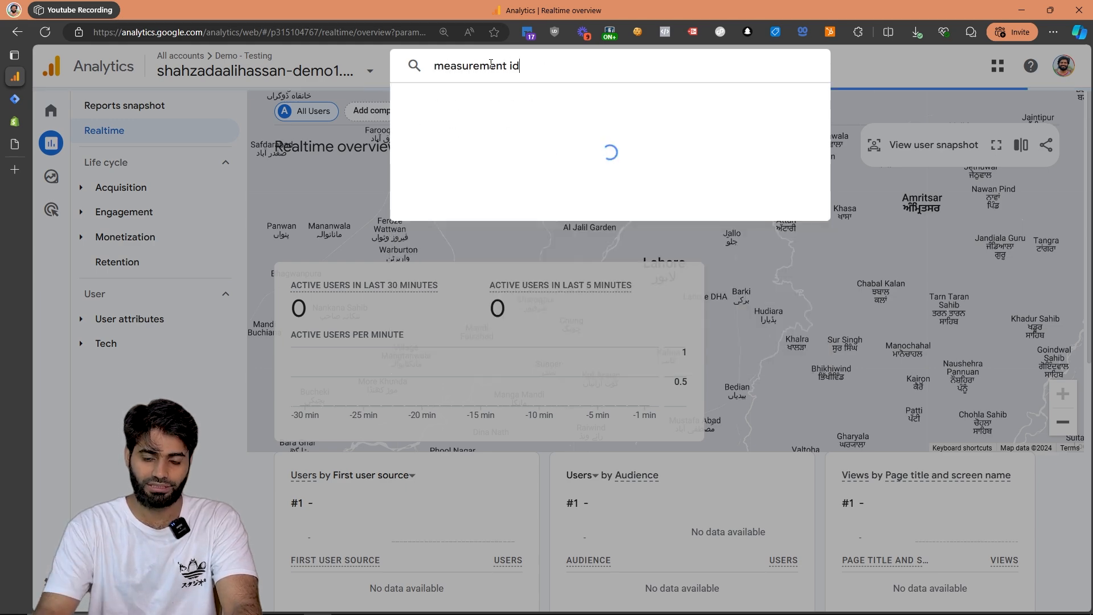
click(467, 184)
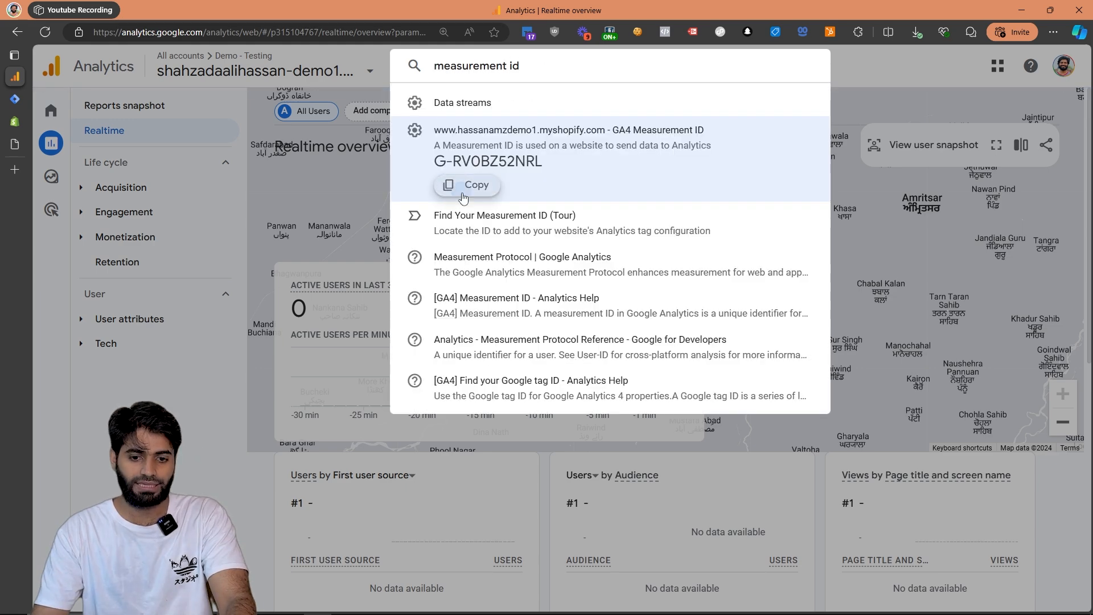
click(19, 100)
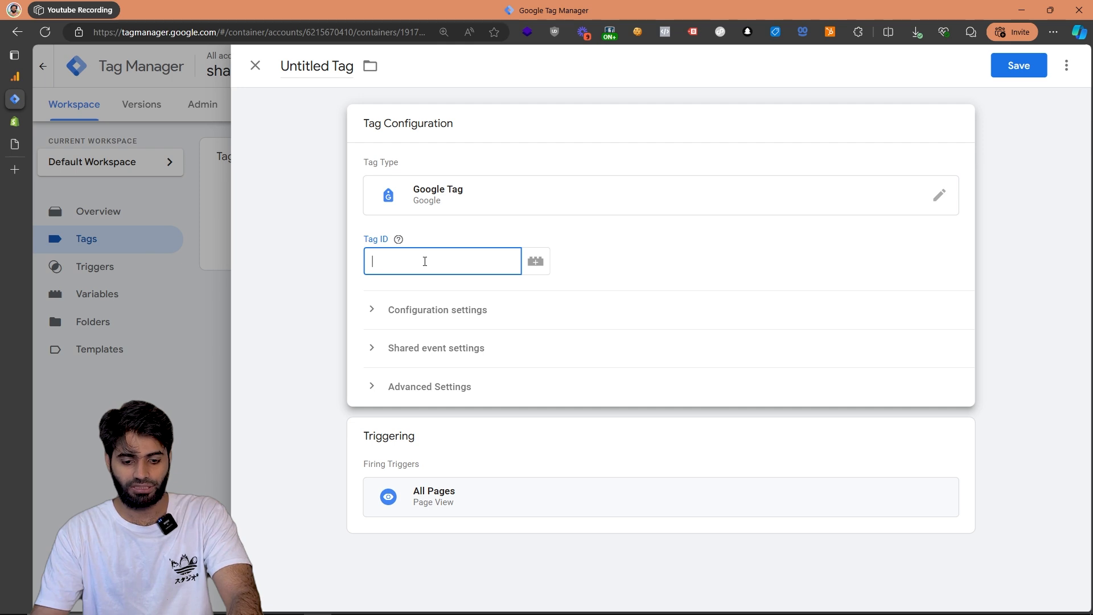
key(ctrl+v)
Name the Google Tag "Ga4 Configuration Tag" and save it.
click(326, 77)
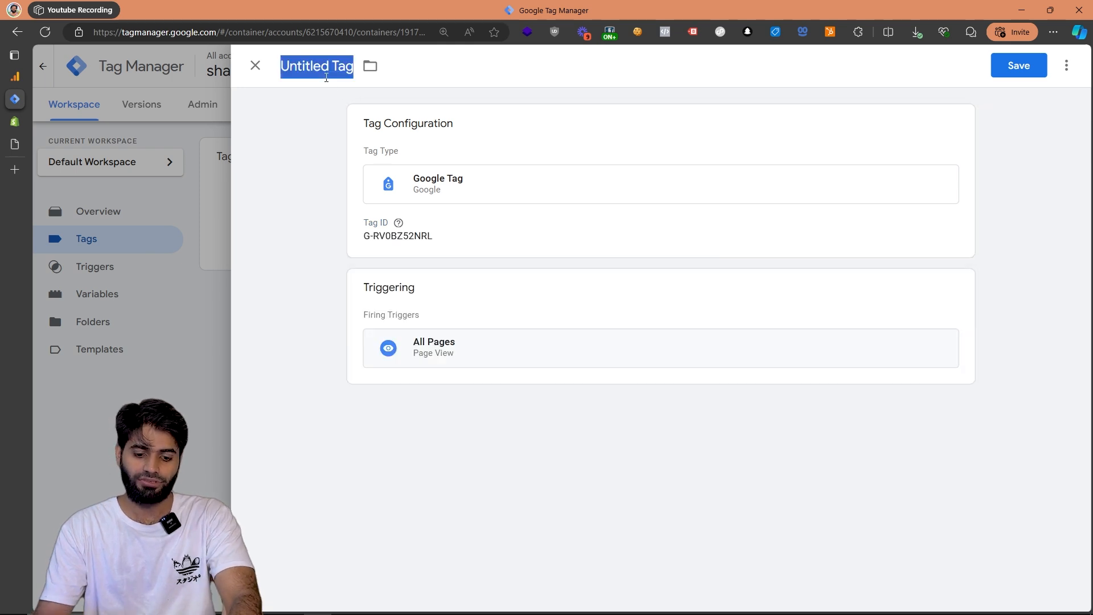
text(Ga4 Configuration Tag)
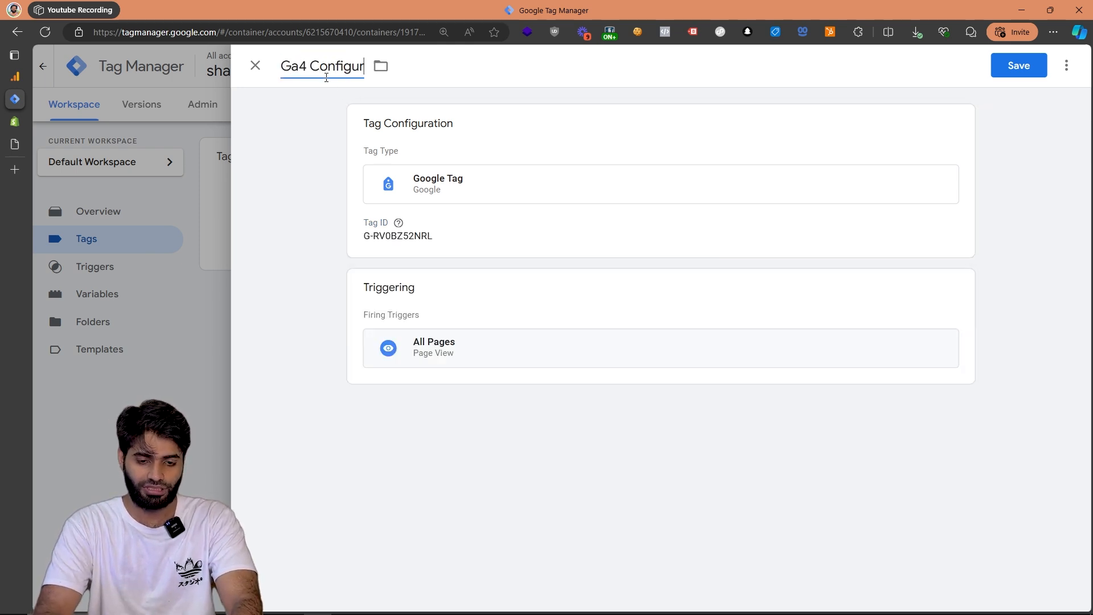
click(1015, 68)
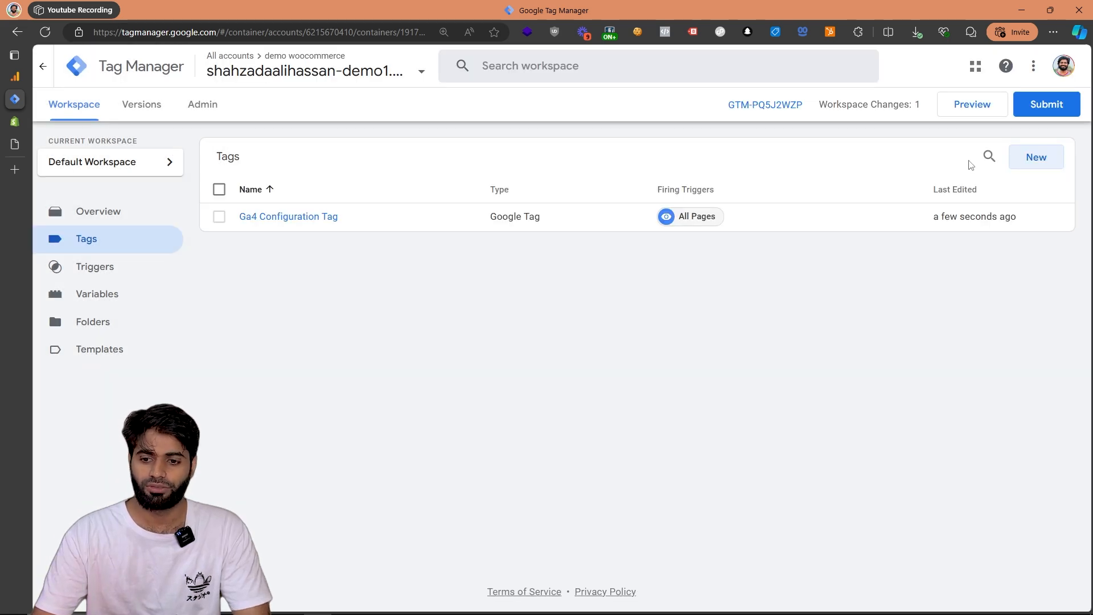
Start a new tag and give it a new Custom Event trigger with the event name add_shipping_info.
click(1036, 157)
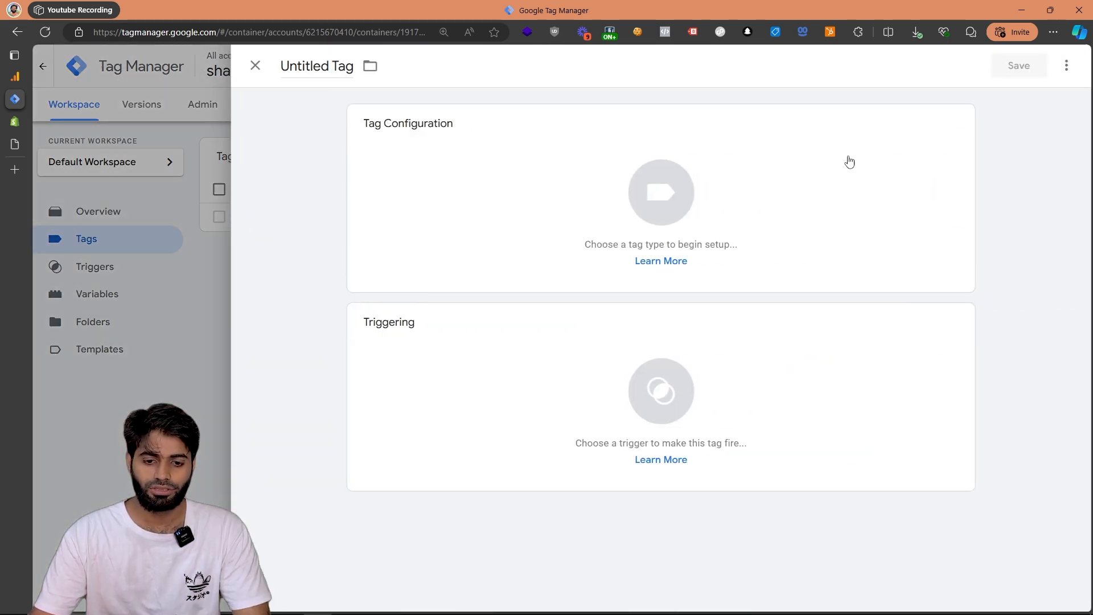
click(476, 342)
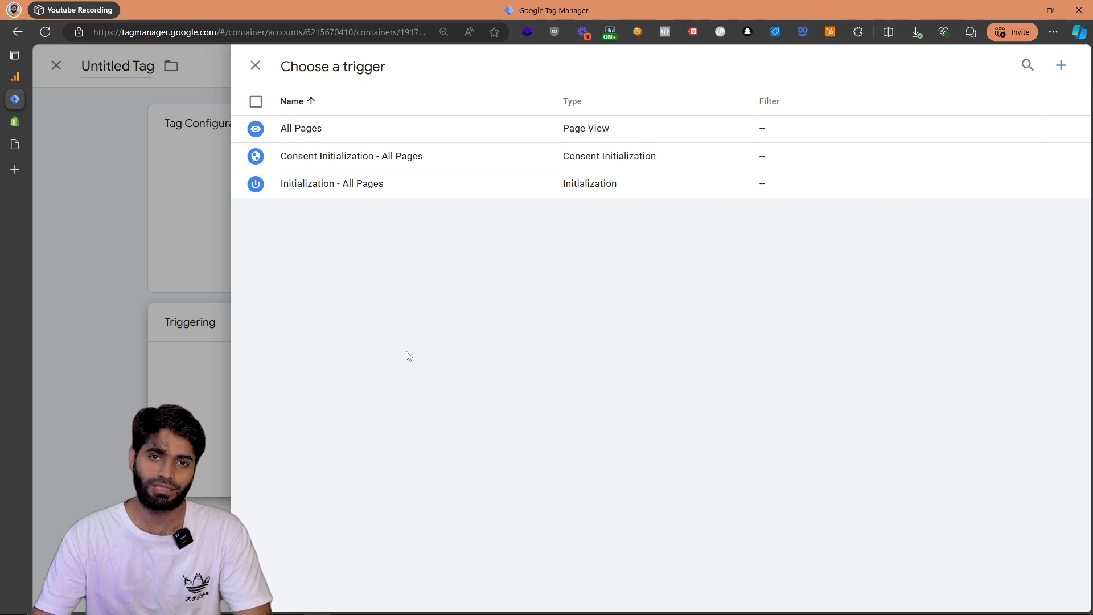
click(1062, 65)
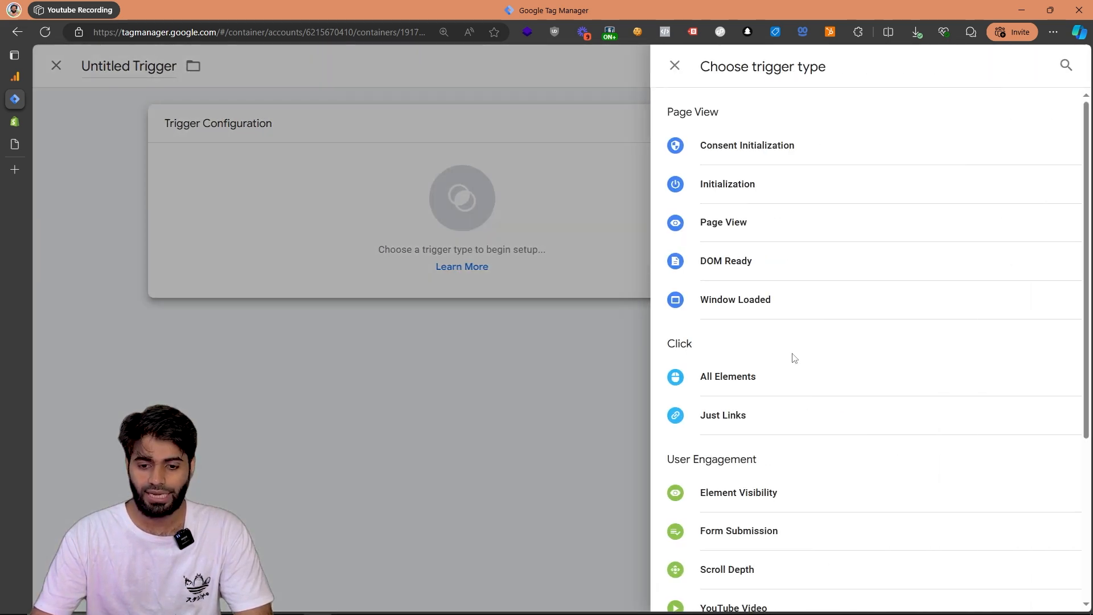
scroll(794, 358, down, 5)
click(700, 438)
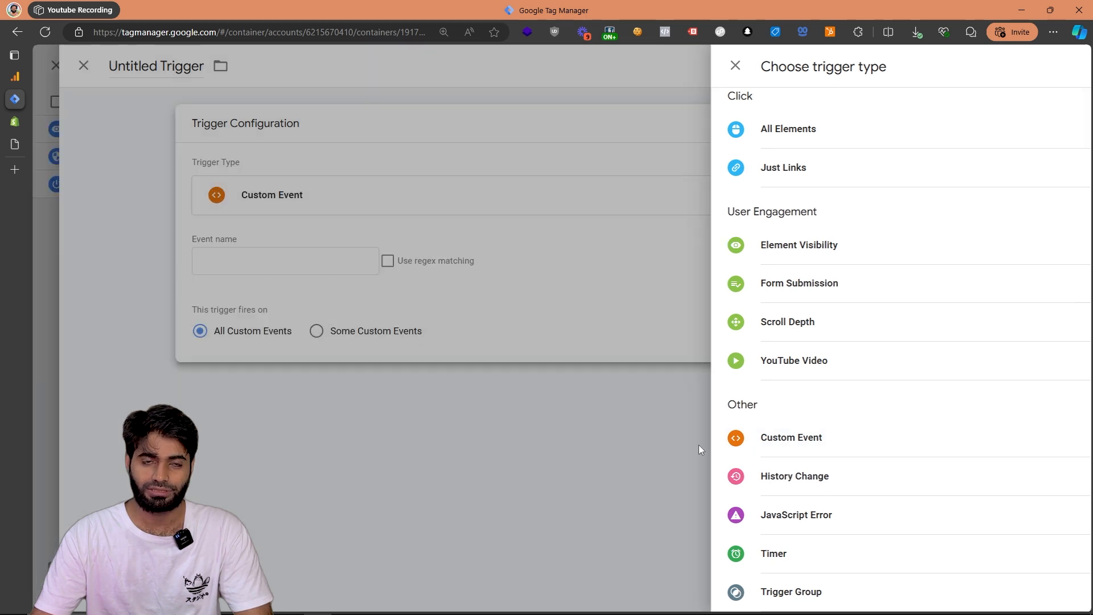
click(443, 271)
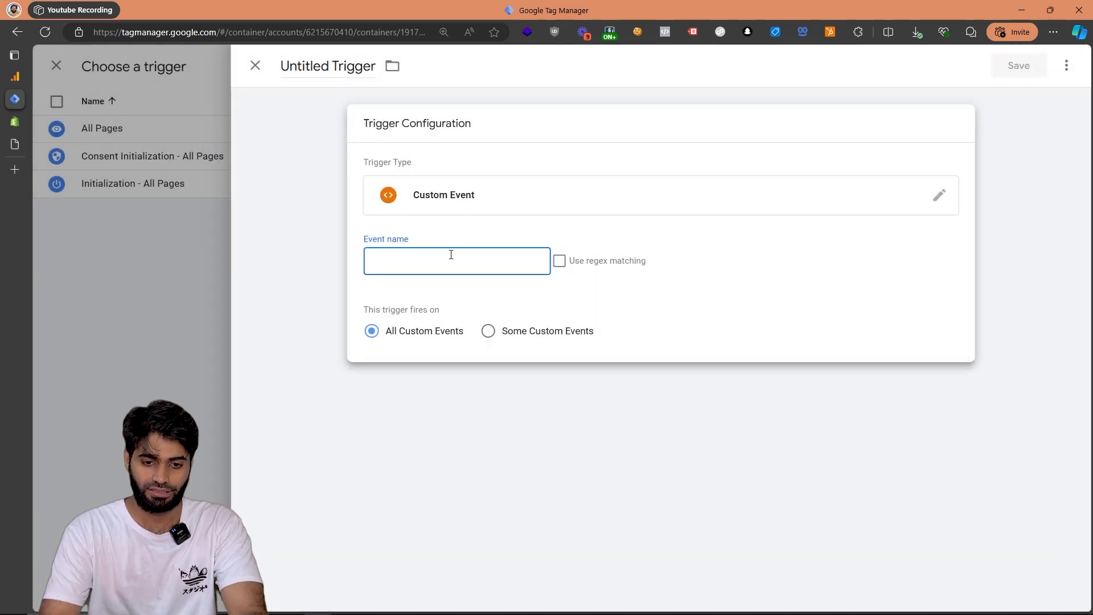
text(add_shipping_)
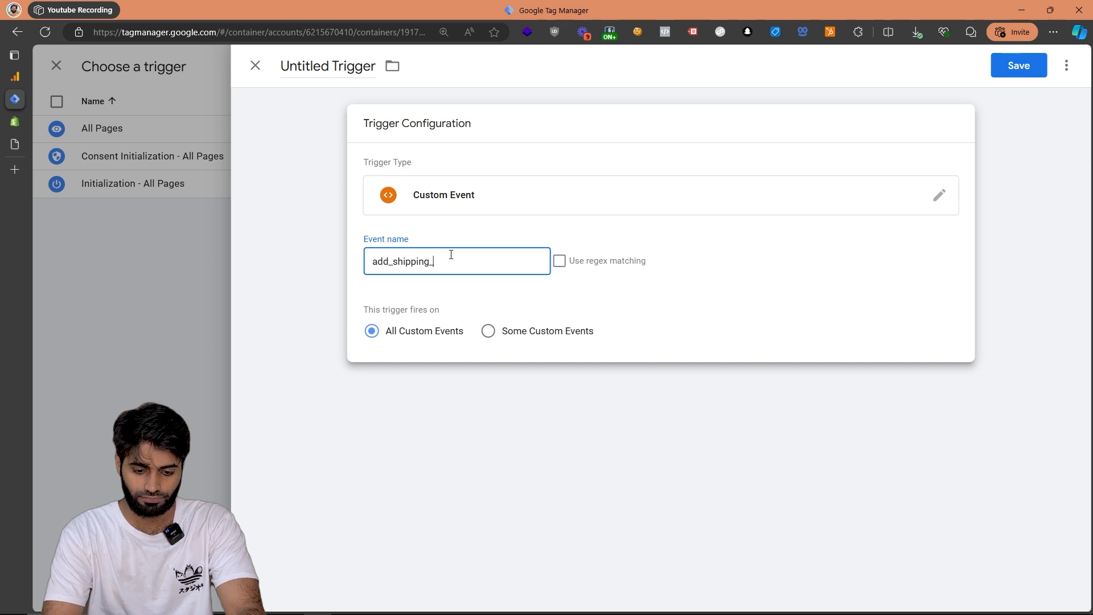
text(info)
key(ctrl+a)
key(super+c)
Name the custom event trigger "CE add_shipping_info" and save it.
click(338, 87)
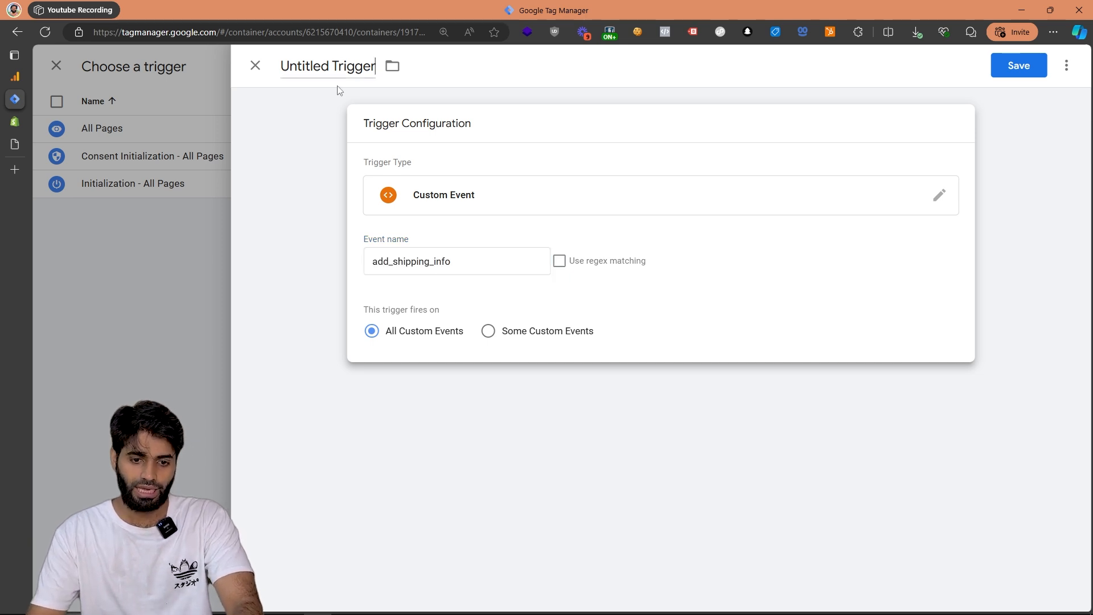
text(CE)
key(ctrl+v)
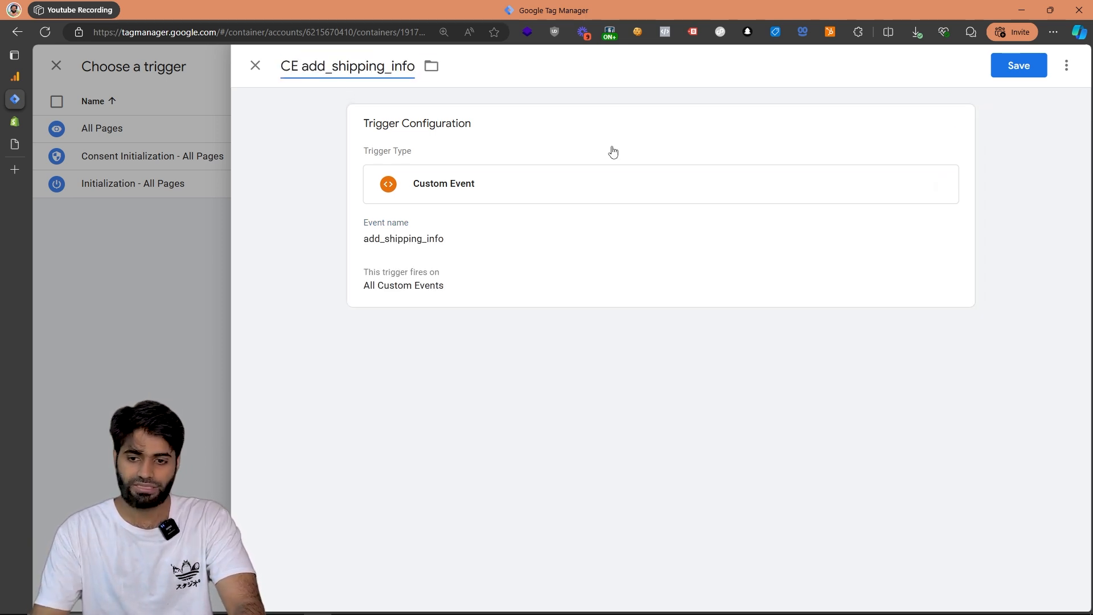
click(1022, 67)
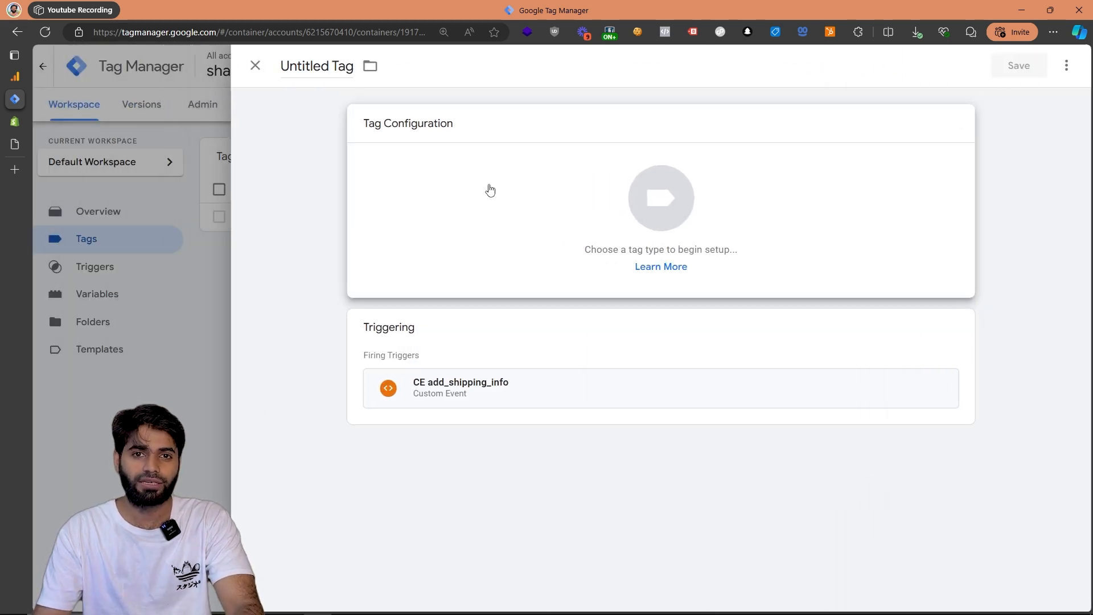
Set the new tag's type to Google Analytics: GA4 Event and enter the previously copied GA4 Measurement ID.
click(490, 189)
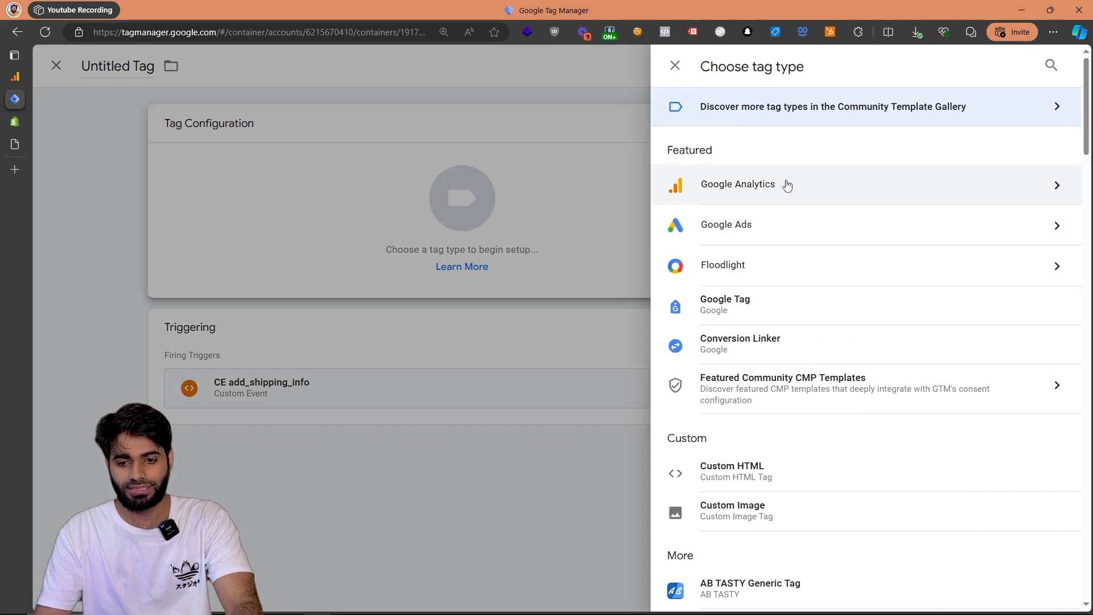
click(783, 183)
click(780, 206)
click(497, 267)
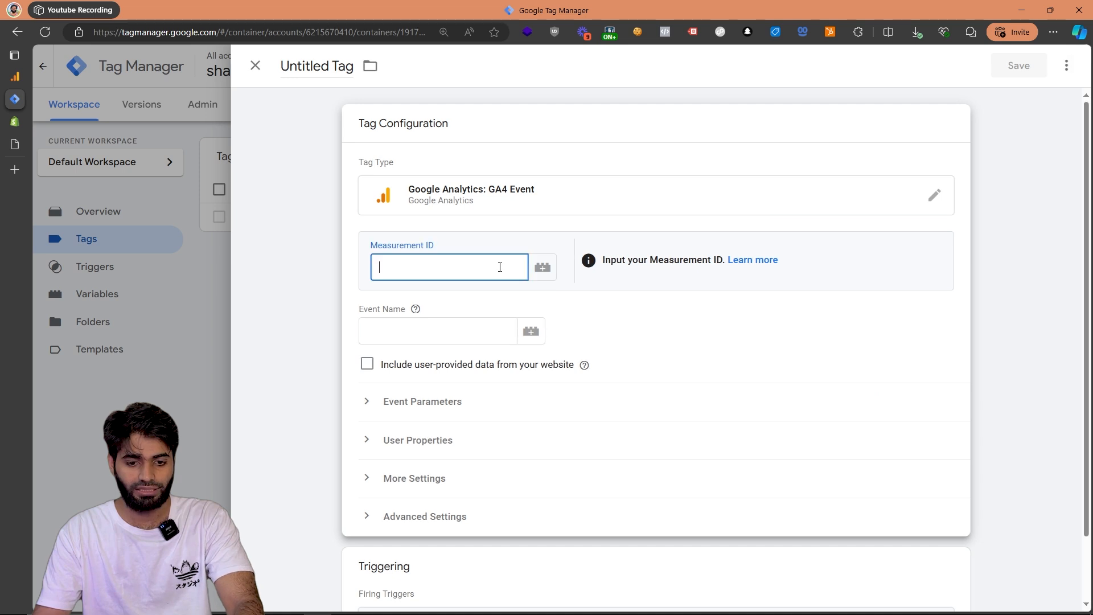
key(super+v)
click(500, 207)
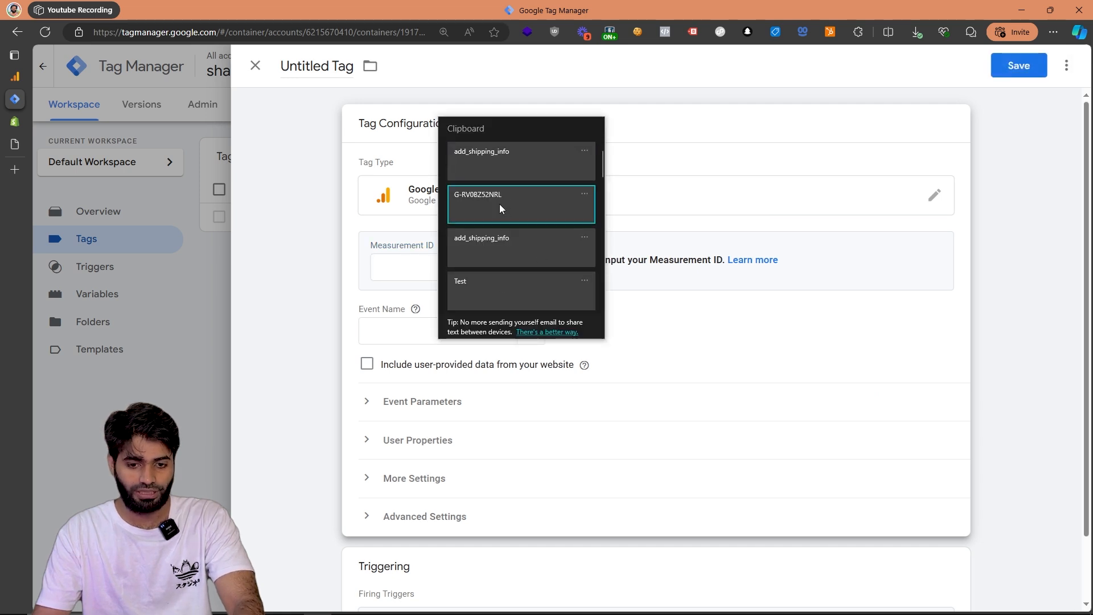
click(432, 277)
key(ctrl+v)
Set the GA4 event name to add_shipping_info and enable sending ecommerce data with Data Layer as the source.
click(390, 334)
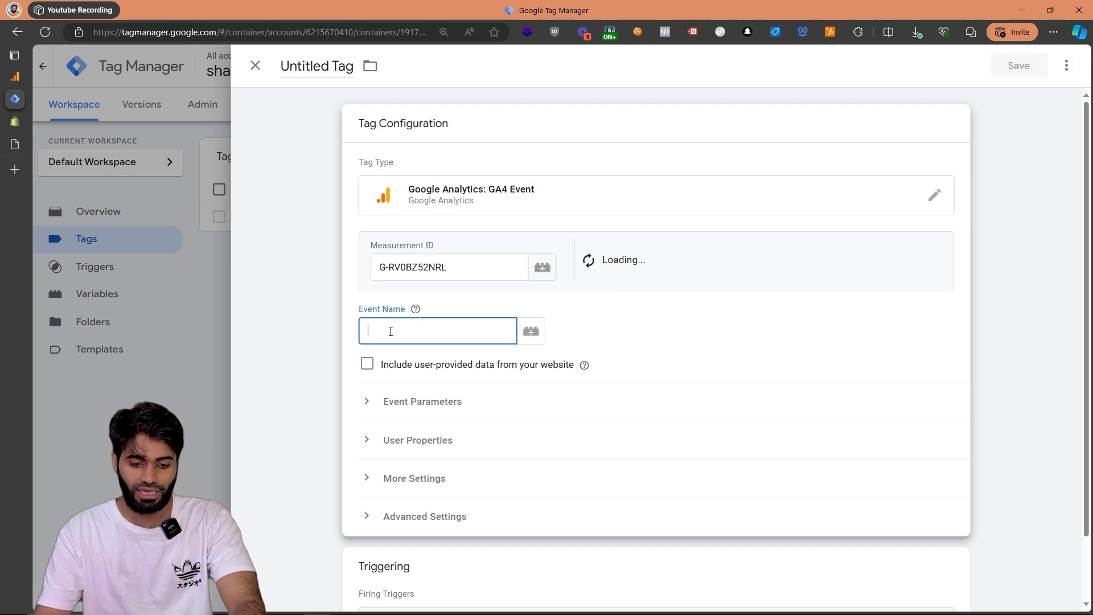
key(super+v)
click(395, 380)
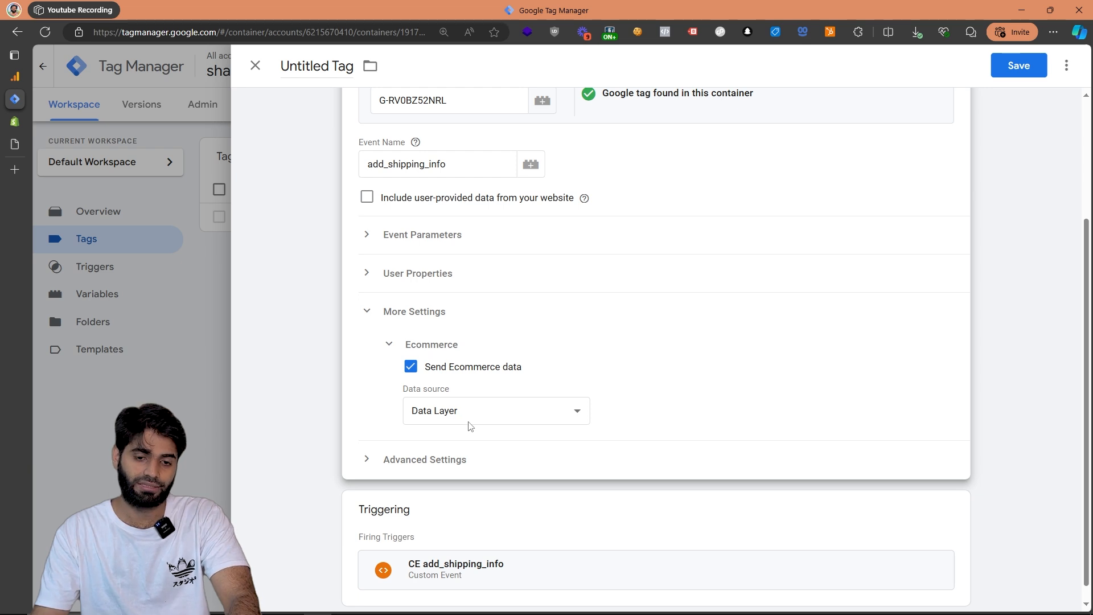
Name the GA4 event tag "Ga4 CE add_shipping_info" and save it.
click(333, 68)
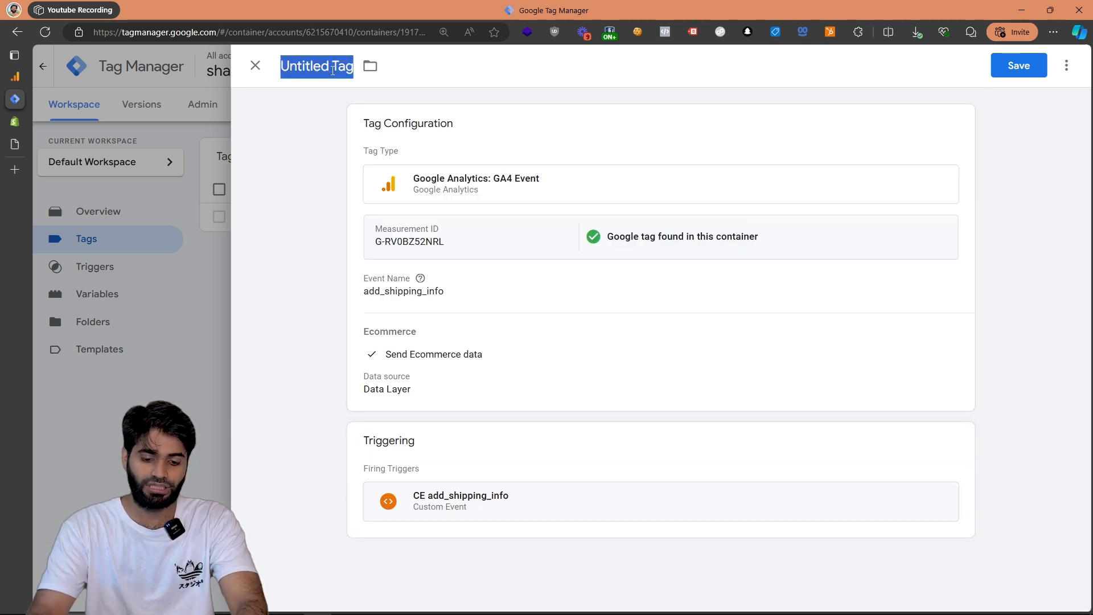
text(Ga4)
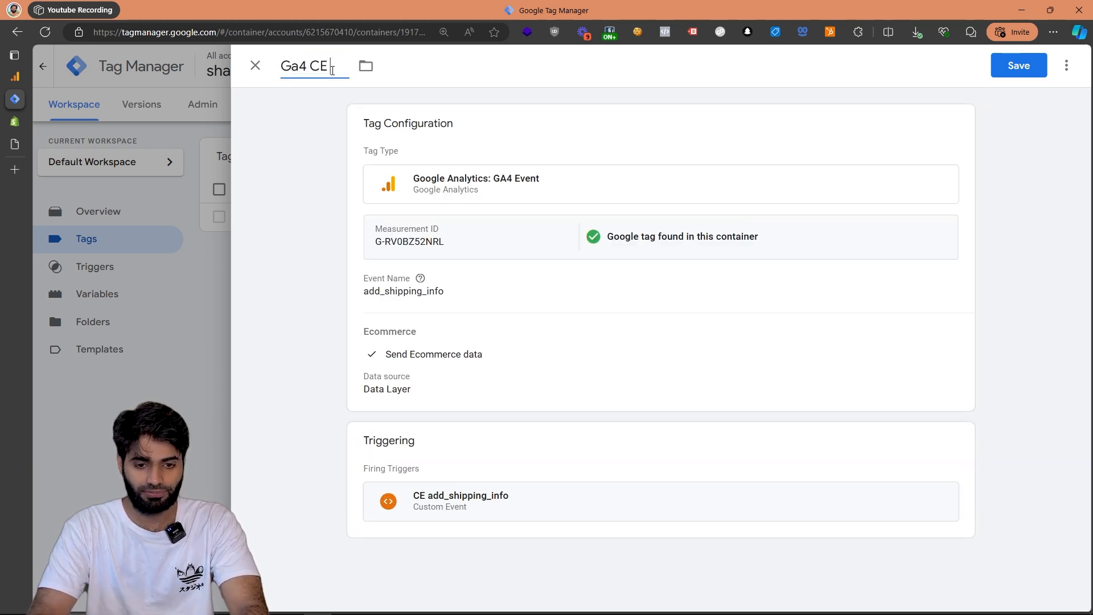
text( CE)
key(super+v)
click(390, 110)
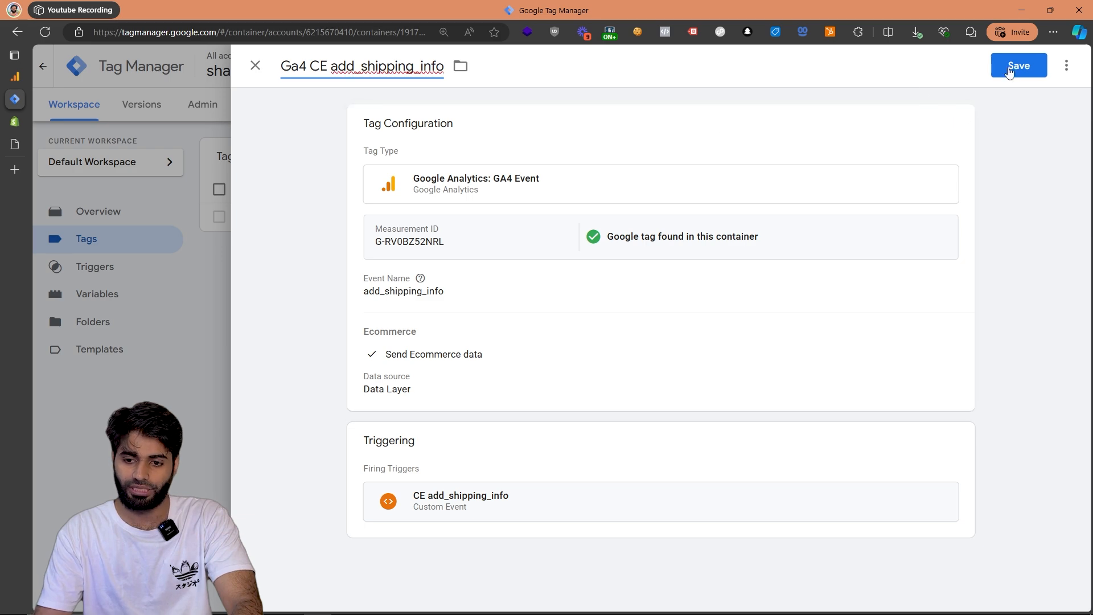
click(1009, 68)
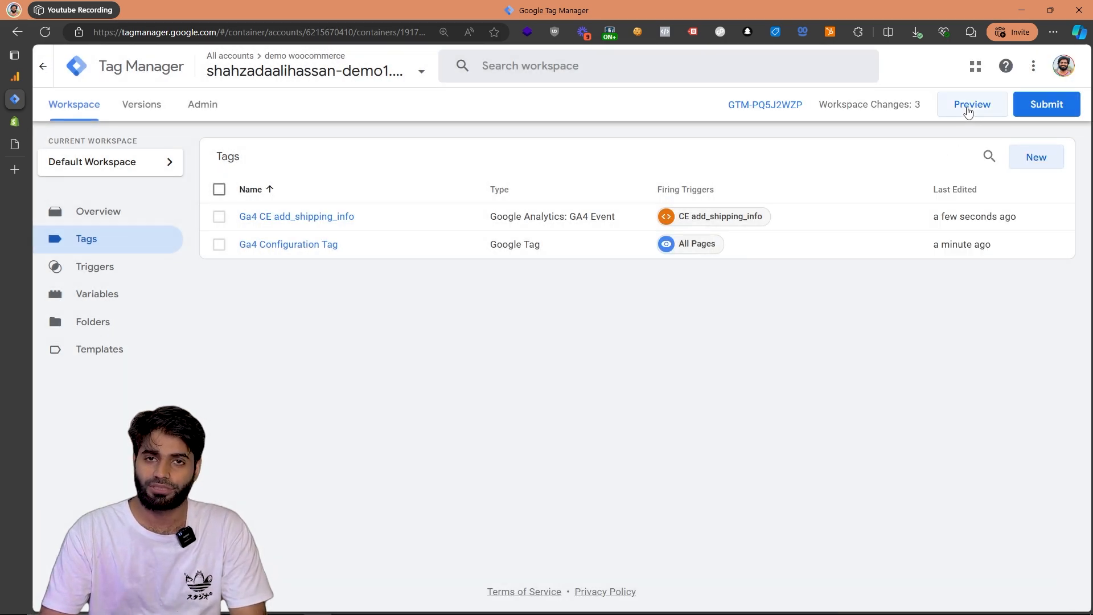
Submit and publish the workspace changes as a container version named "[TrackingAcademy] Ga4 add_shipping_info".
click(1033, 110)
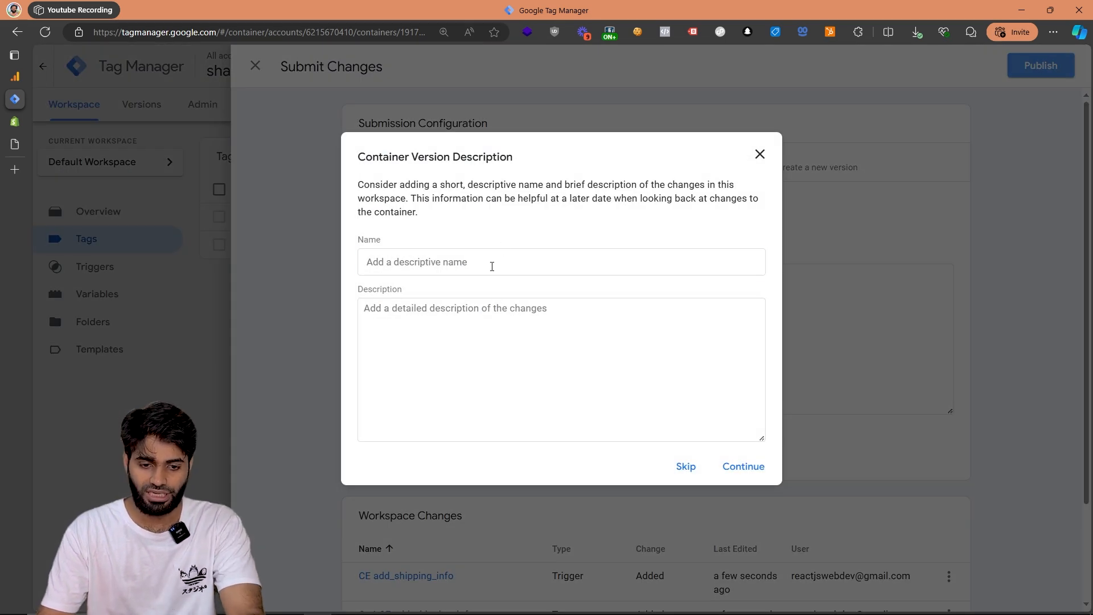
click(492, 267)
text([Tracking)
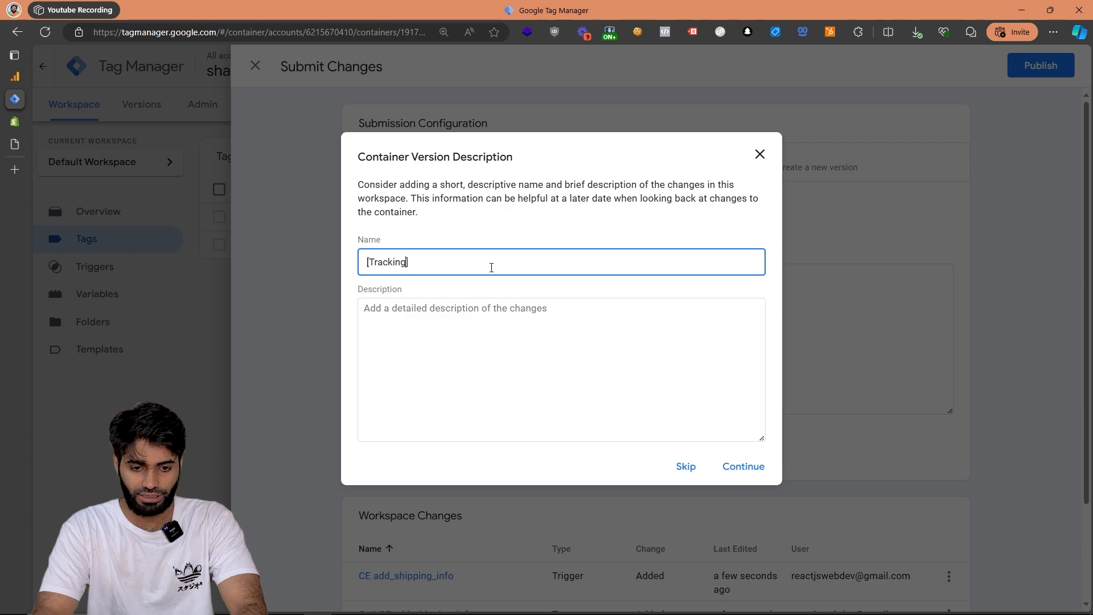
text(Academy] Ga4)
key(ctrl+v)
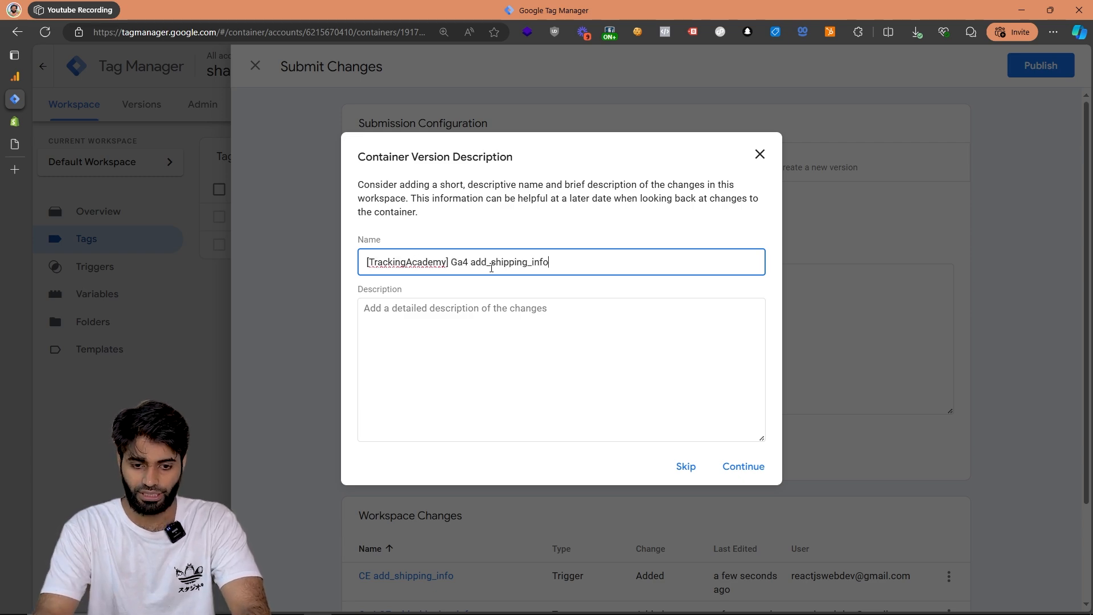
click(734, 471)
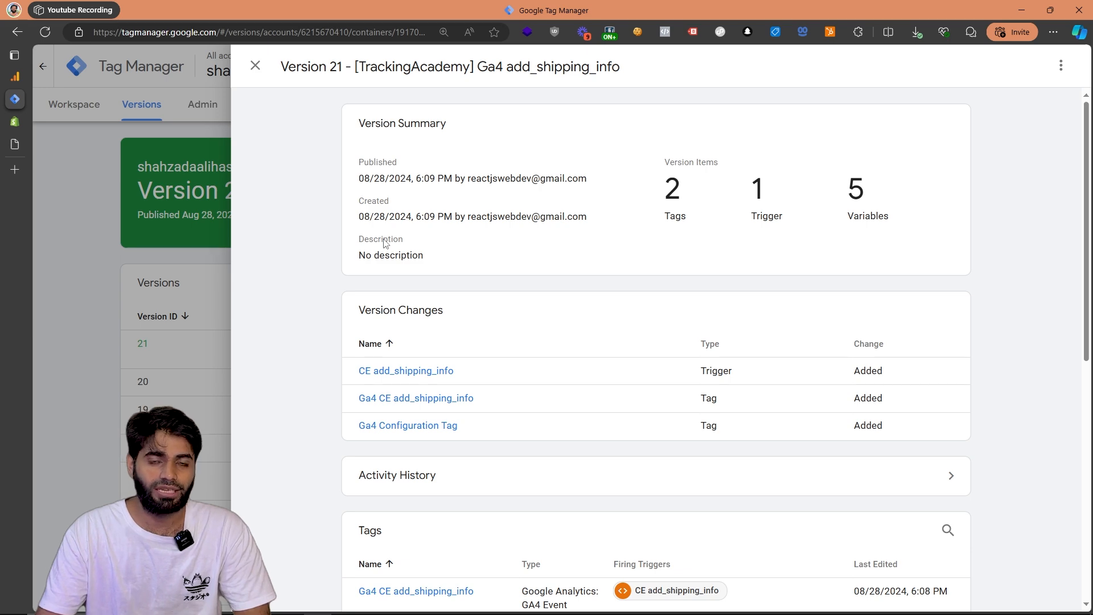
Switch to the Shopify admin, open the online store and buy Product 003 Title immediately to start a checkout.
click(15, 121)
click(1069, 115)
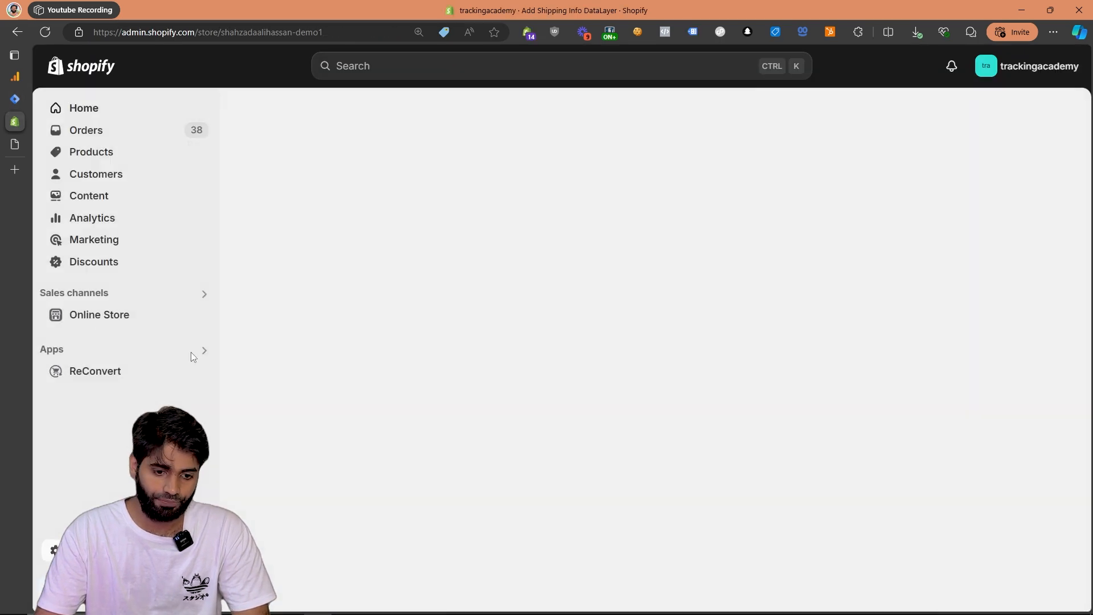
click(202, 314)
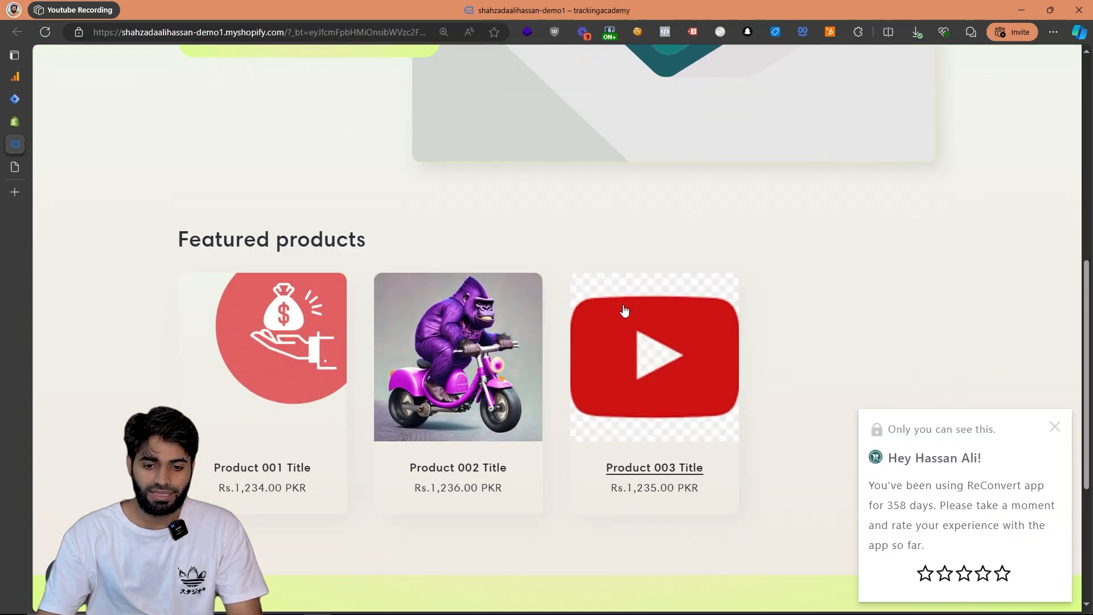
click(625, 310)
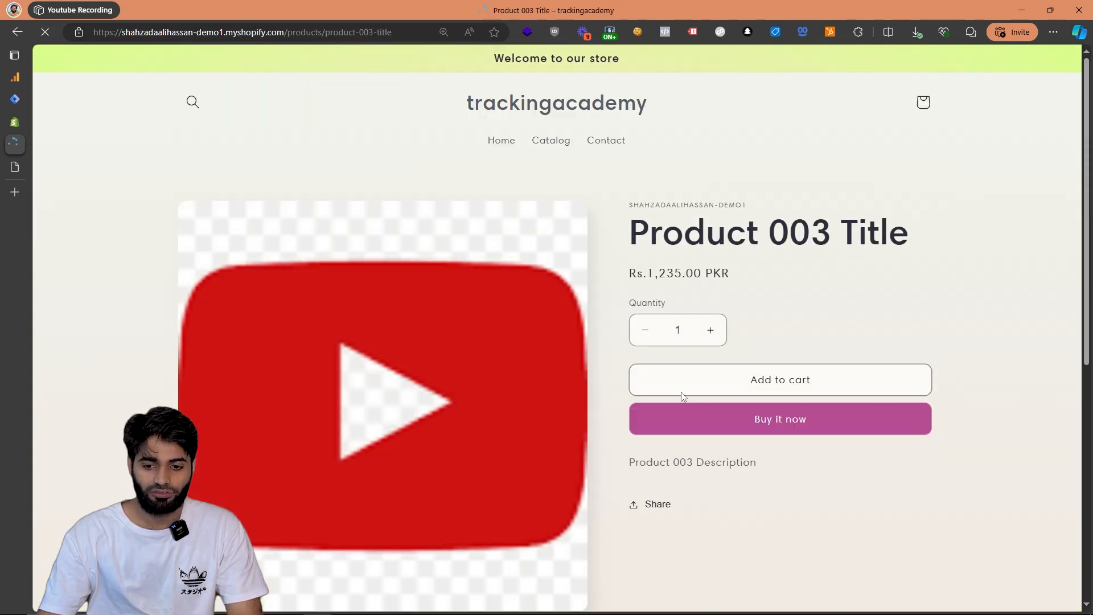
click(751, 431)
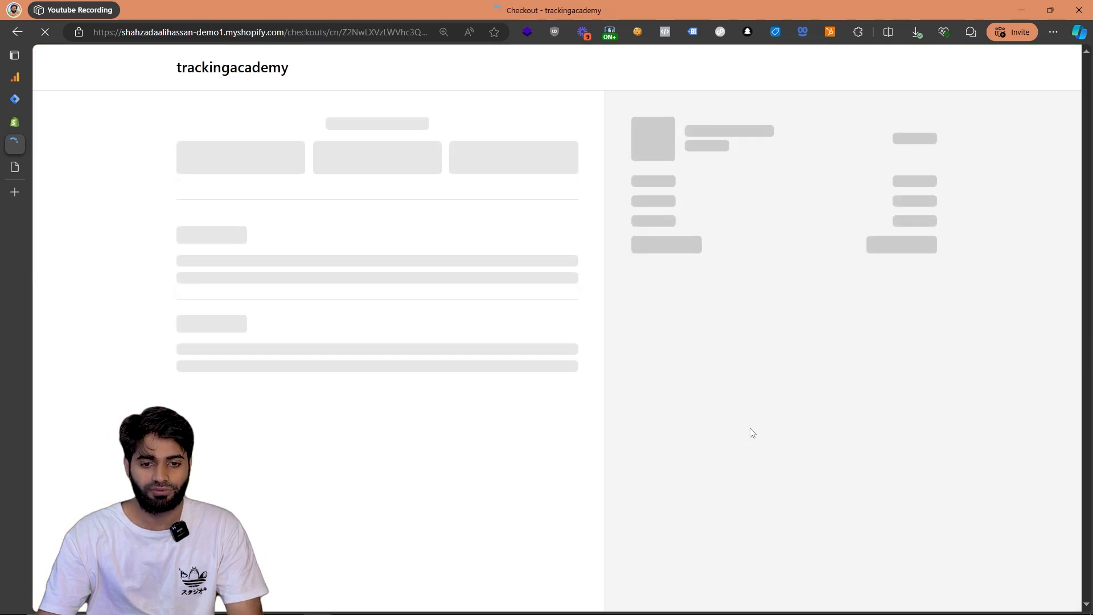
Open the browser console on the checkout page and inspect the GA4 page_view hit's data and the dataLayer inspector extension's settings.
right_click(674, 380)
click(688, 372)
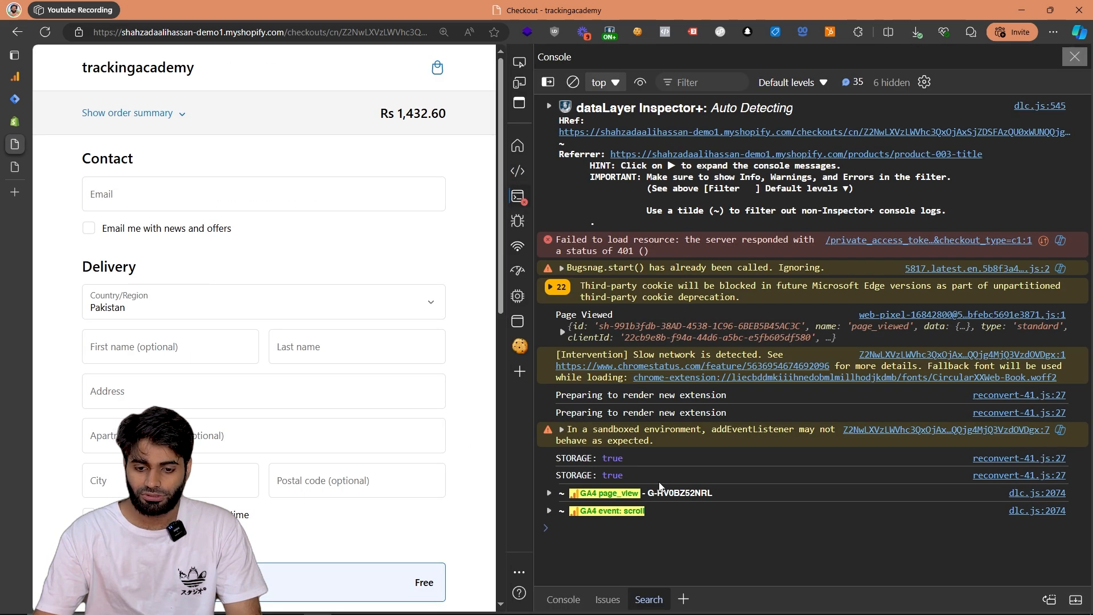
click(654, 496)
scroll(677, 351, down, 5)
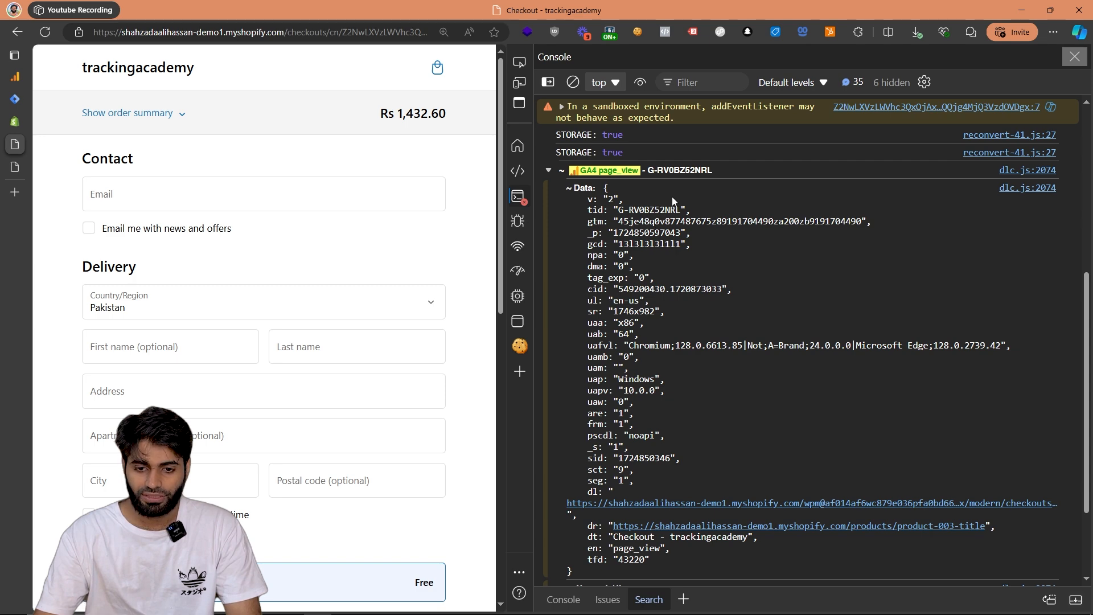
click(609, 31)
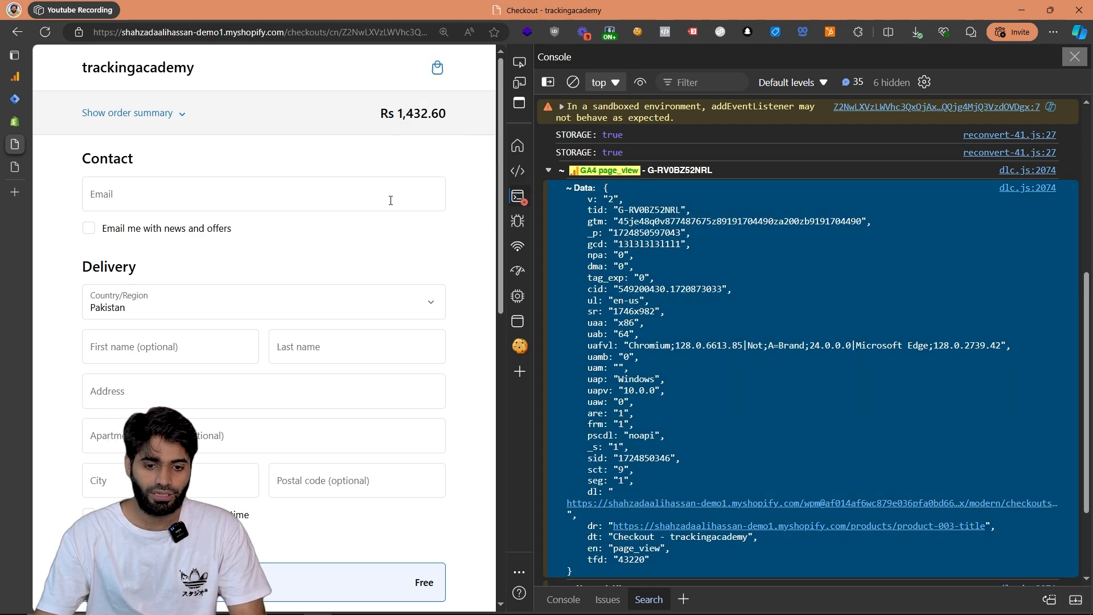
Fill in the contact's email and enter "test" for the first name, last name, address and apartment in the checkout form.
click(365, 184)
text(tes)
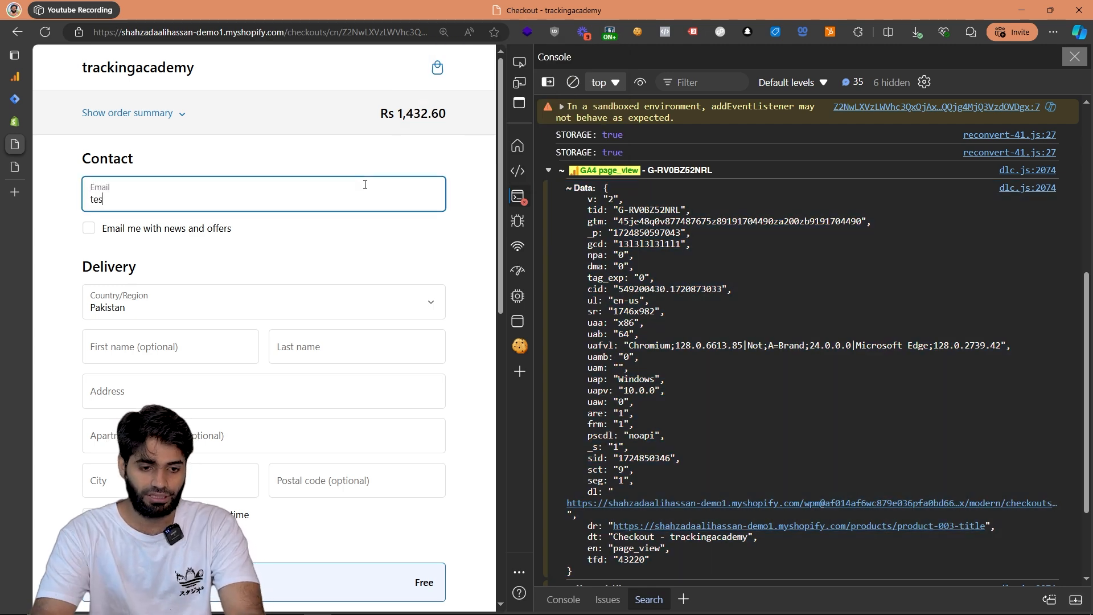
text(t@tester.com)
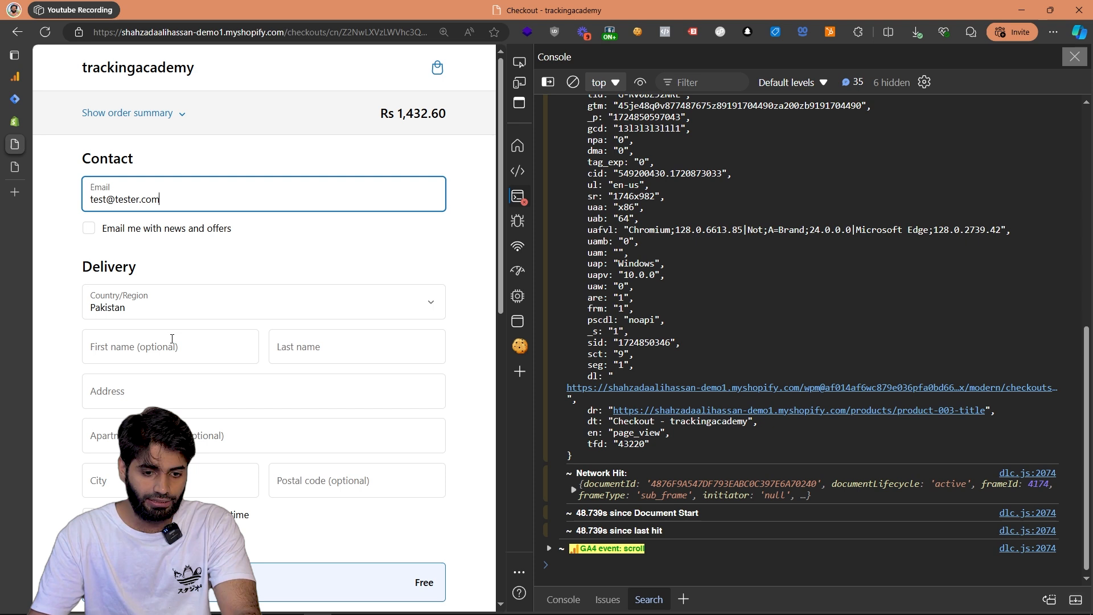
click(172, 339)
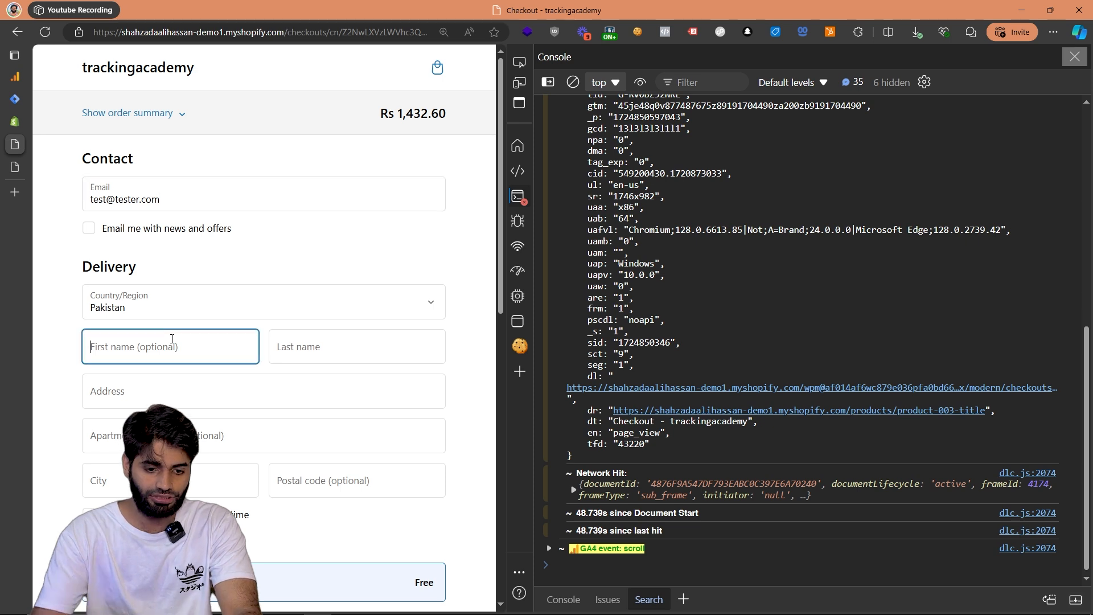
key(Tab)
text(test)
key(Tab)
text(test)
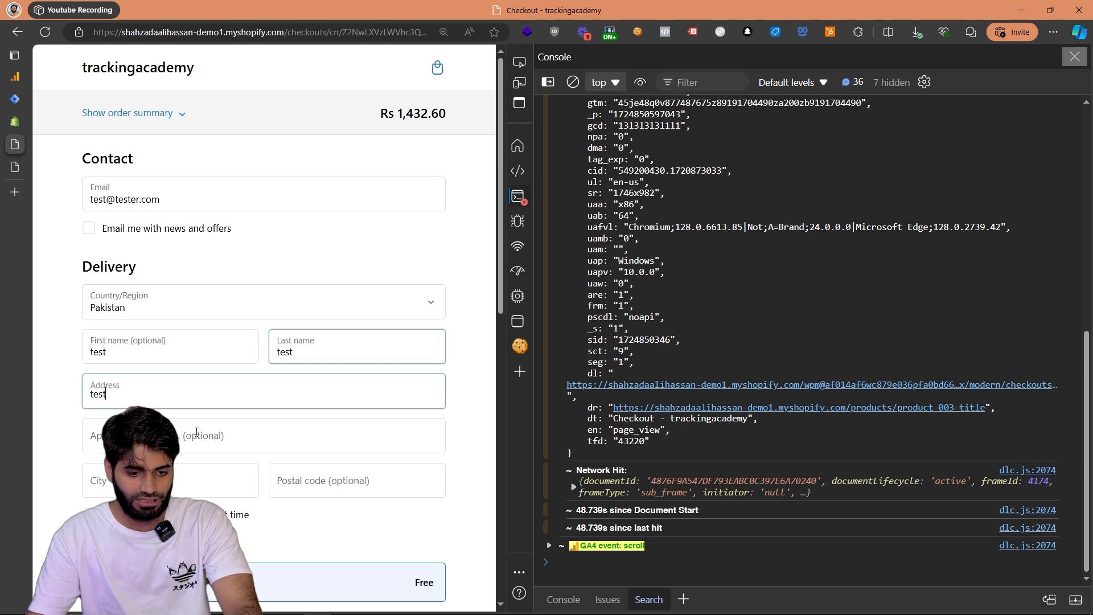
key(Tab)
text(test)
Complete the delivery address with city "test" and postal code "TEST", and move on to the card number field.
scroll(214, 420, down, 3)
click(176, 228)
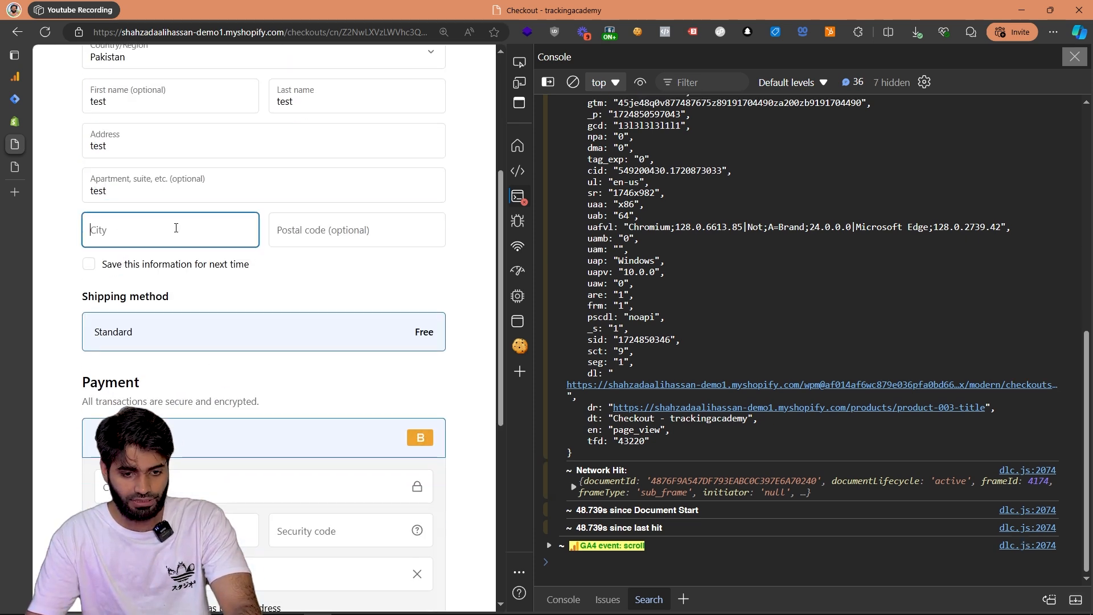
click(332, 235)
text(TEST)
scroll(271, 327, down, 3)
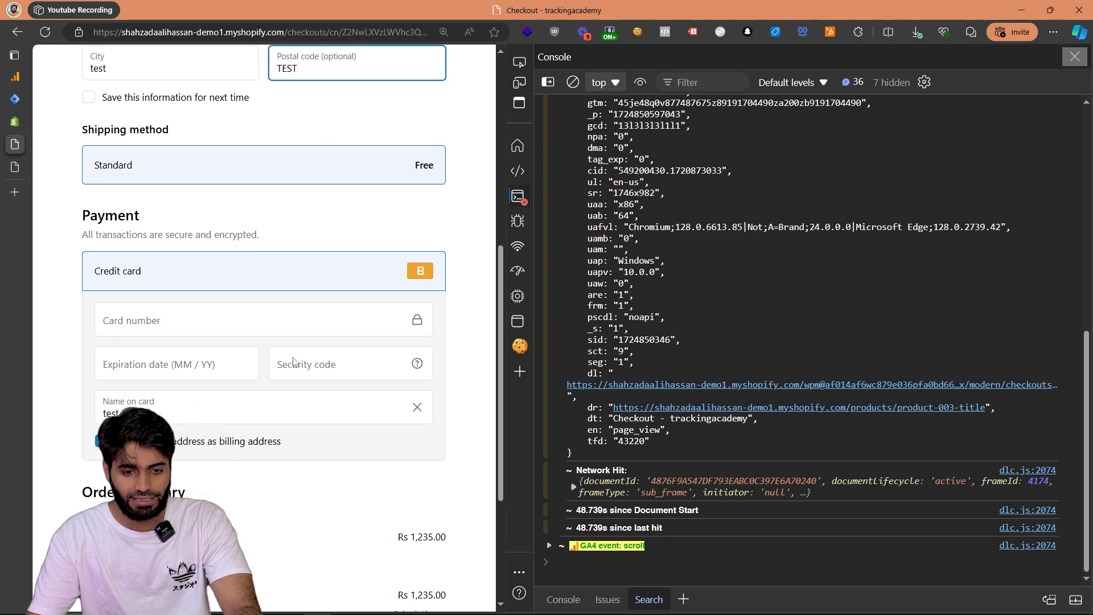
click(272, 326)
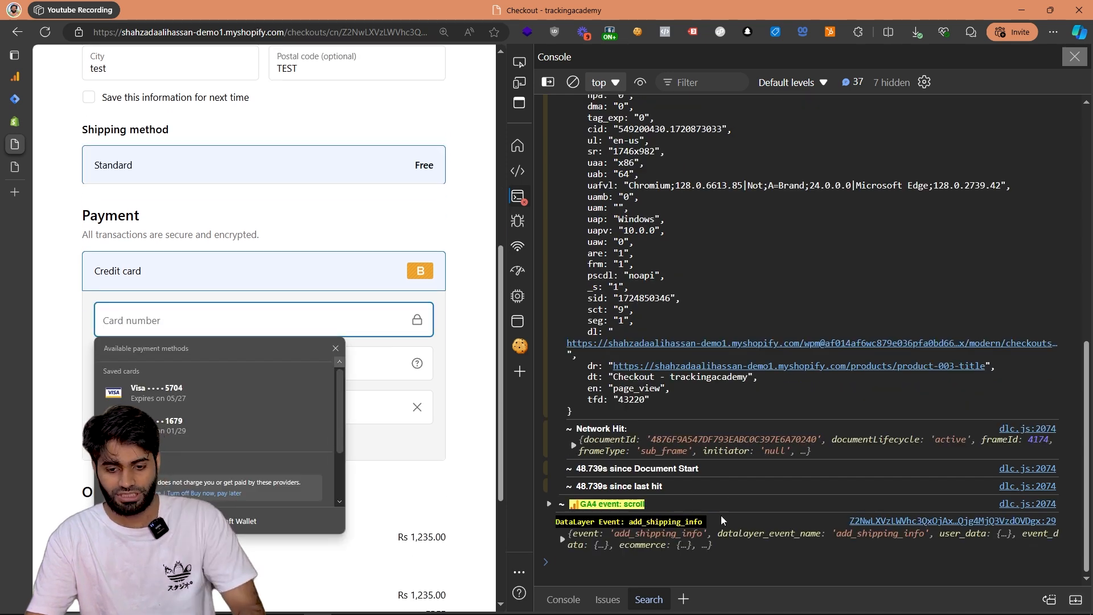
Expand the add_shipping_info dataLayer event in the console down to the first ecommerce item and examine its product details.
click(678, 541)
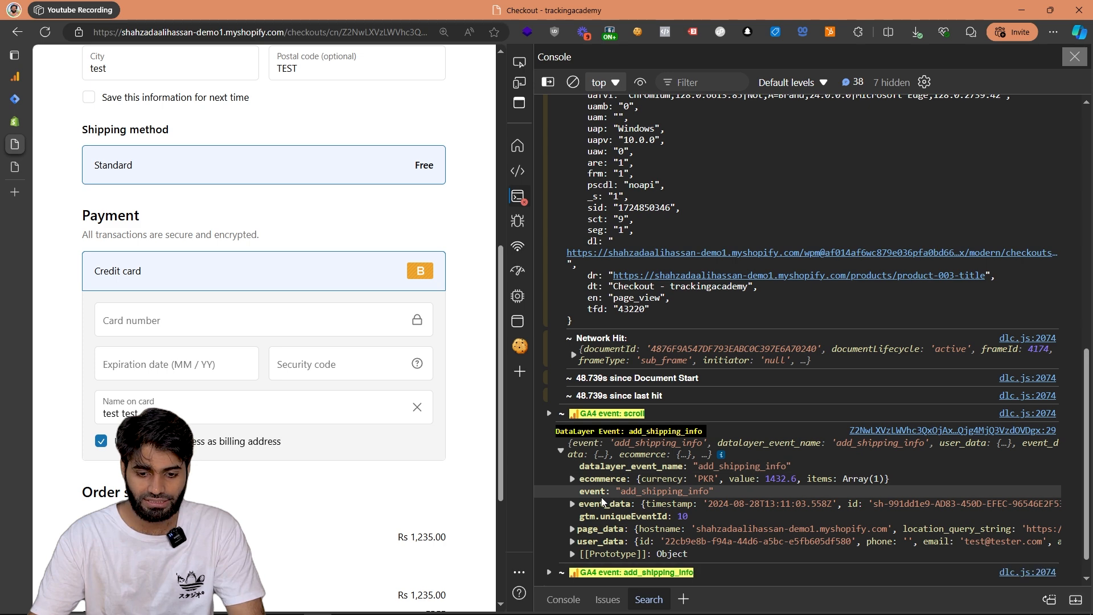
click(604, 478)
click(583, 476)
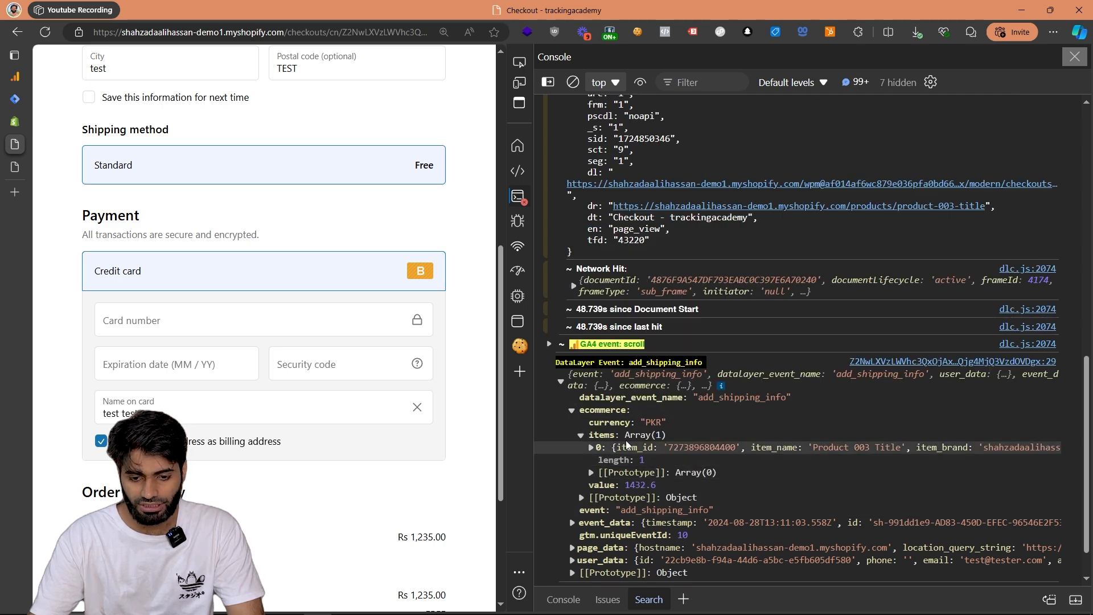
click(591, 448)
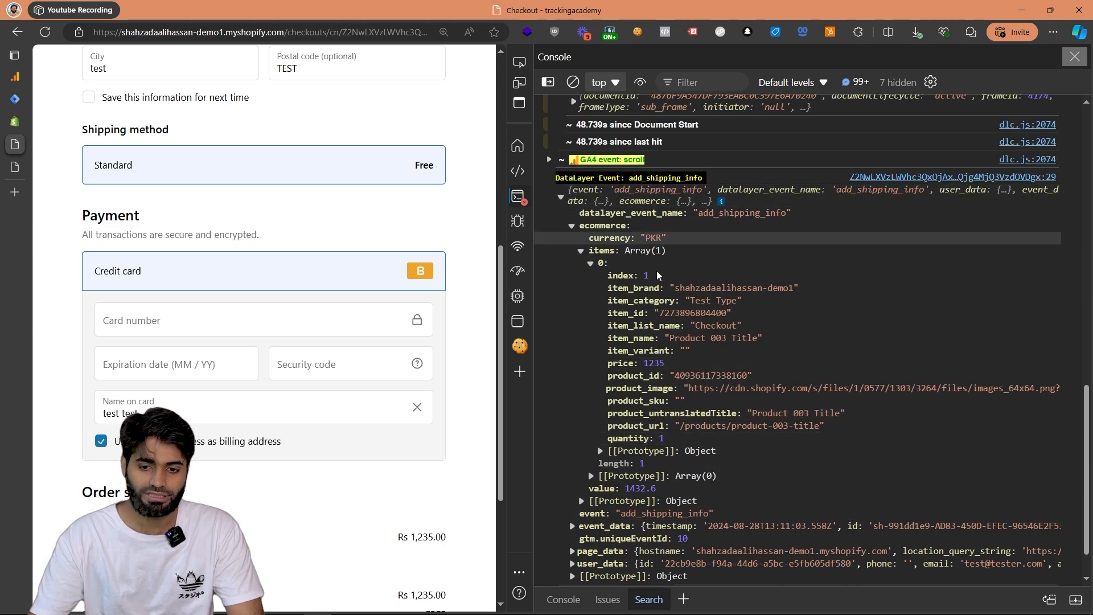
scroll(686, 407, down, 1)
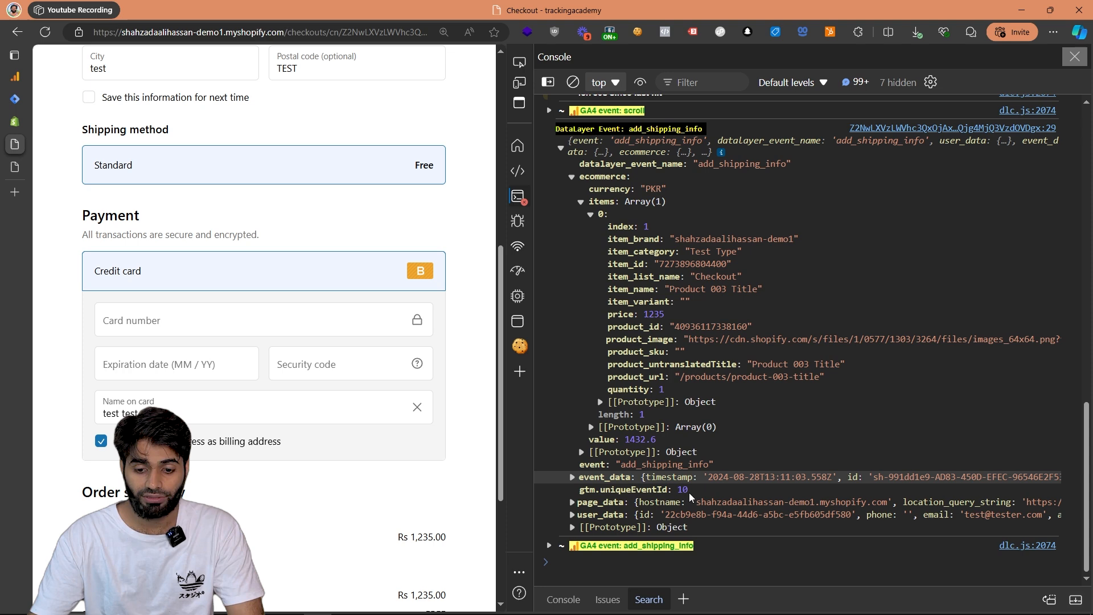
Expand the GA4 add_shipping_info hit and examine its measurement ID, product data, value and currency.
click(665, 544)
scroll(698, 365, down, 7)
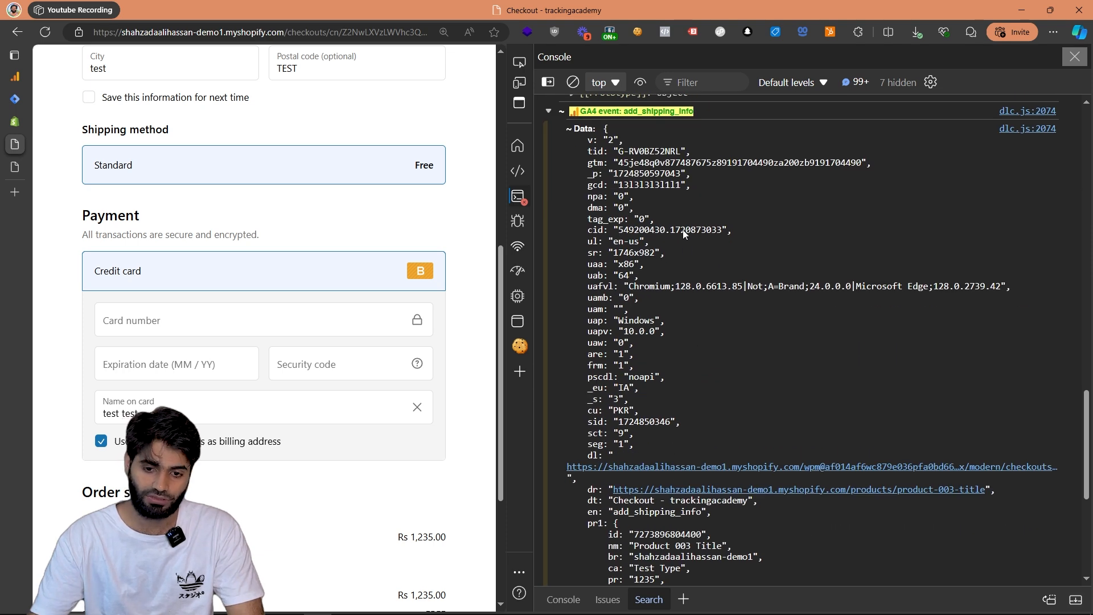
triple_click(622, 156)
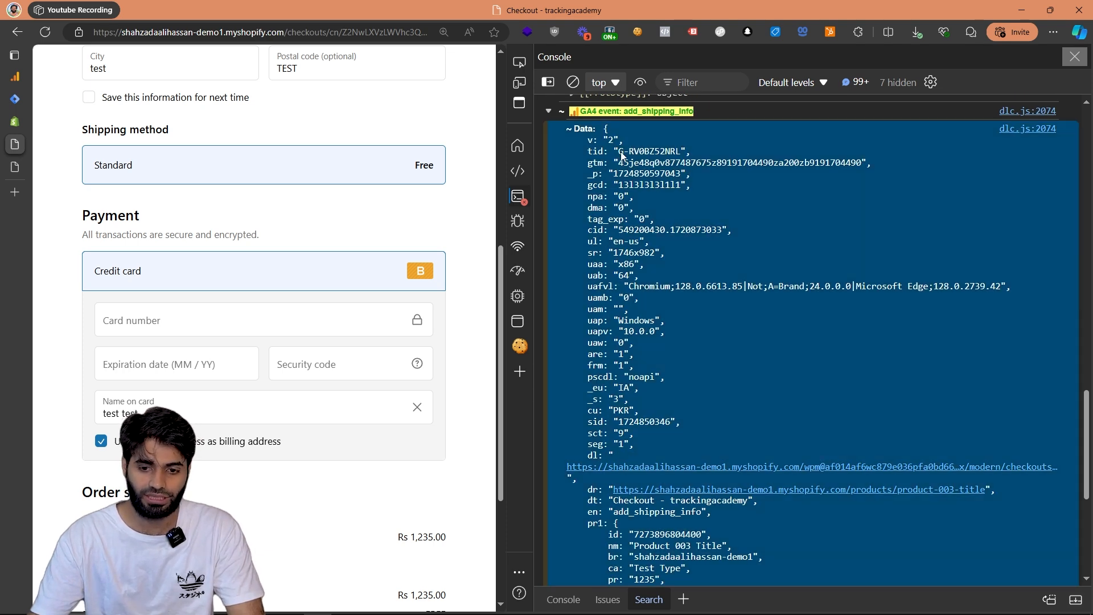
scroll(672, 262, down, 5)
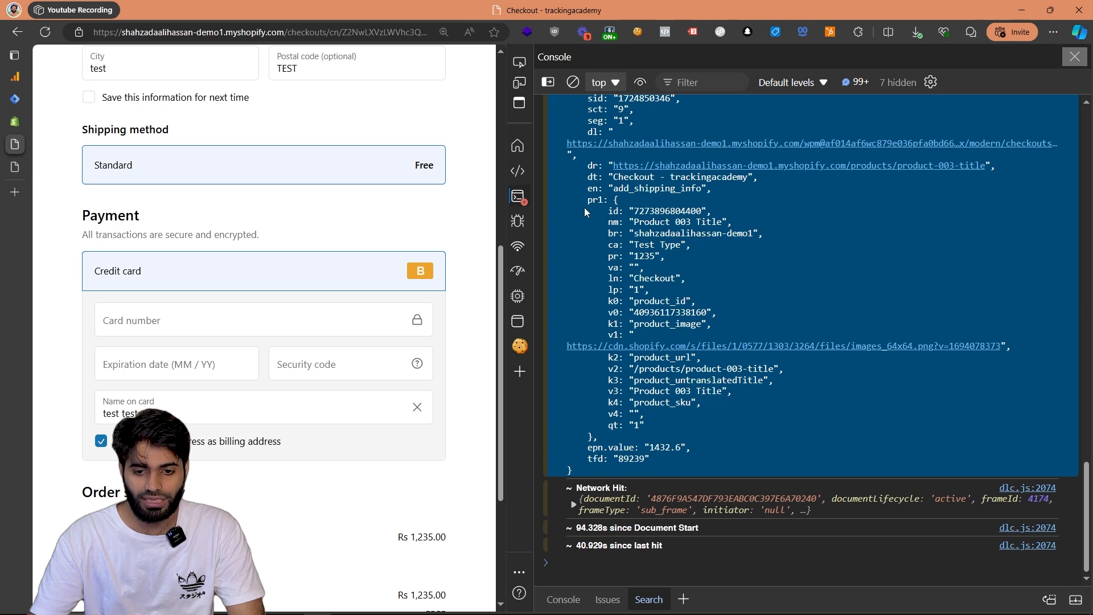
drag(588, 200, 639, 449)
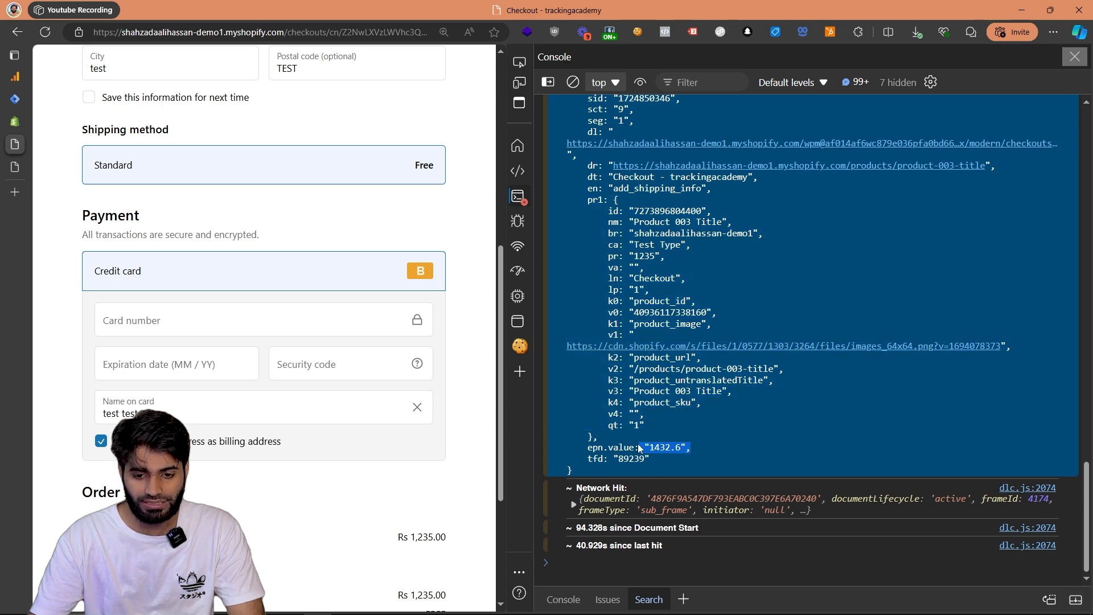
scroll(673, 303, up, 3)
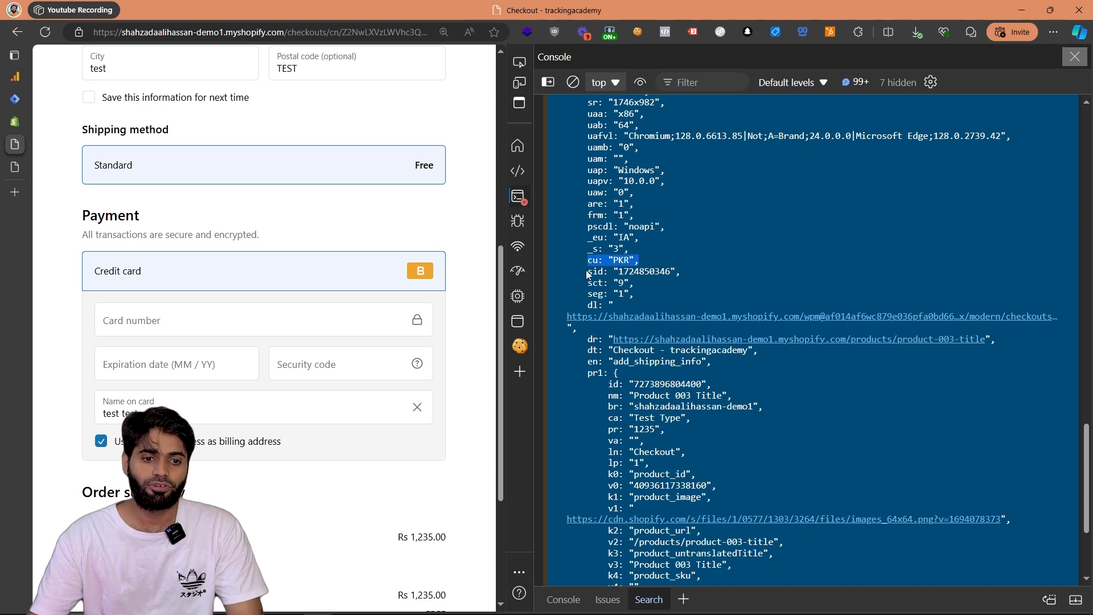
Switch to Google Analytics and examine all parameters of the add_shipping_info event in the Realtime overview's event count by event name.
click(17, 77)
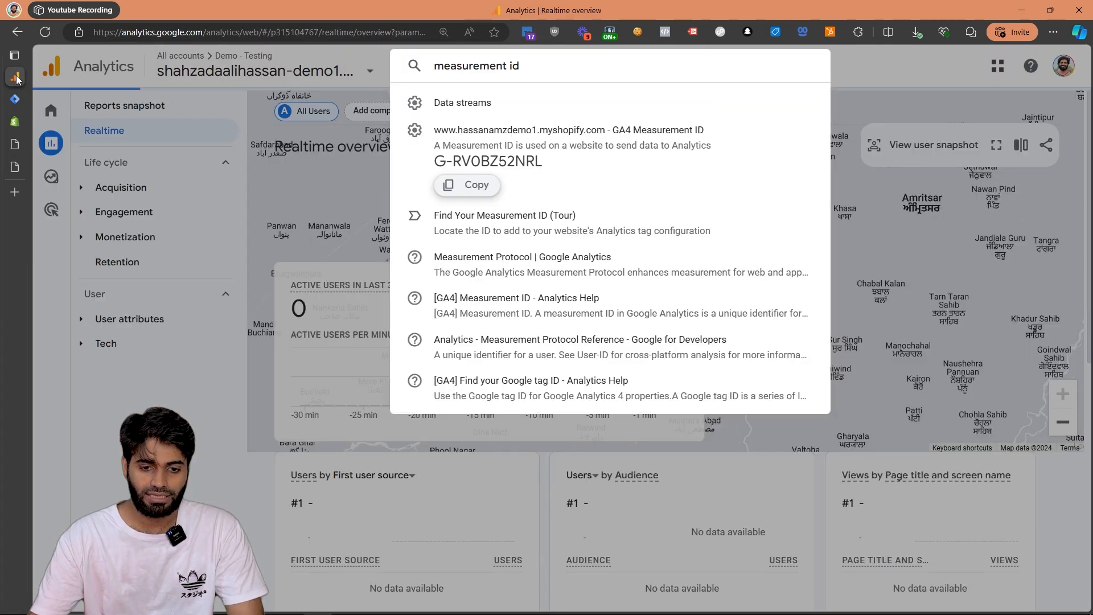
click(287, 160)
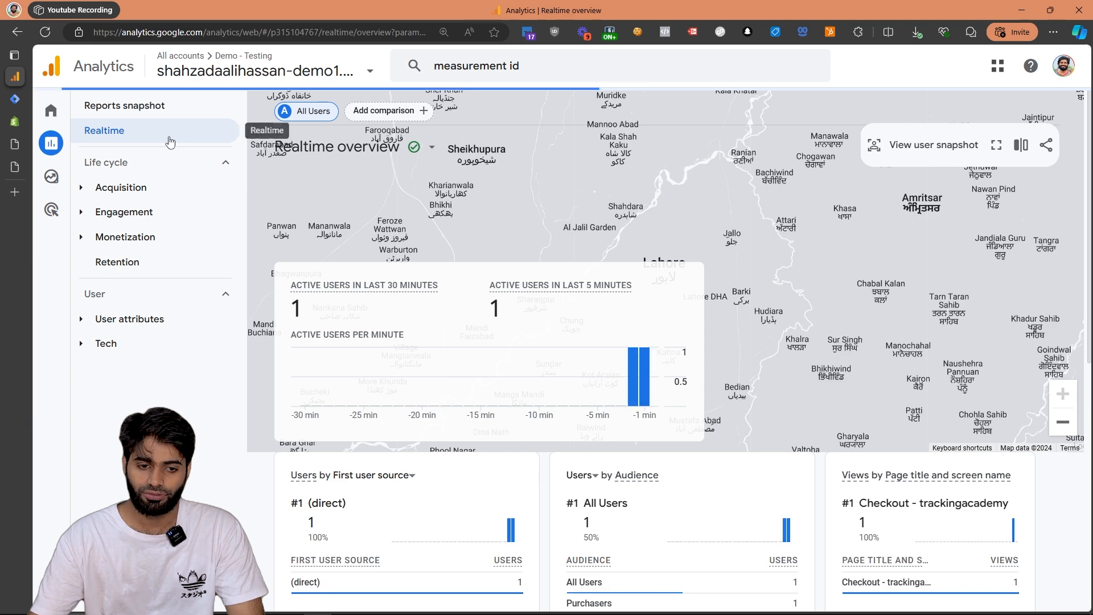
scroll(650, 405, down, 6)
scroll(627, 273, up, 2)
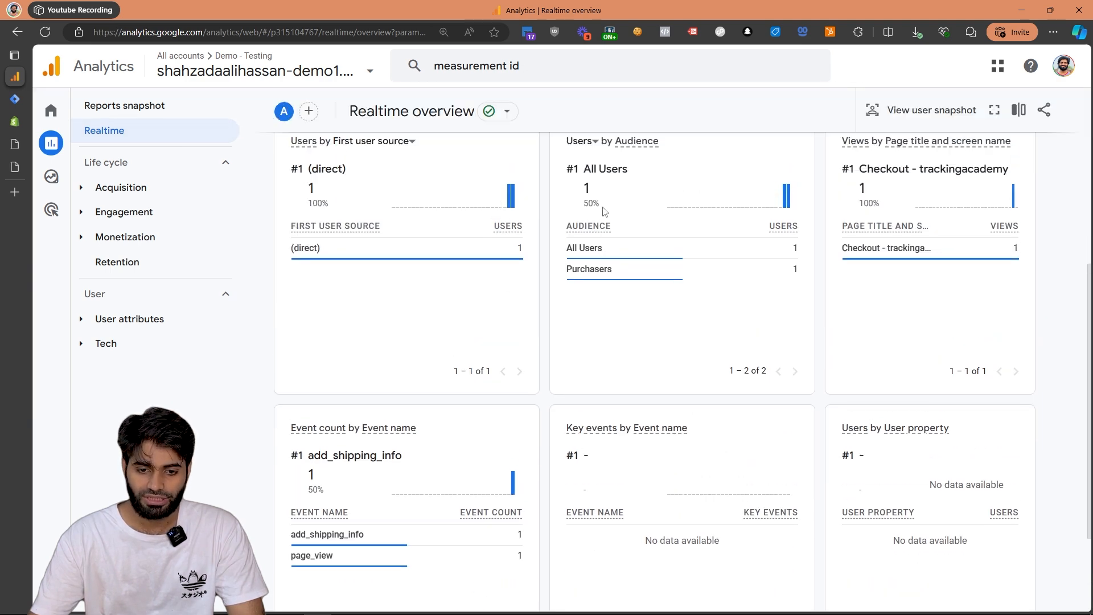
scroll(603, 342, down, 3)
click(341, 398)
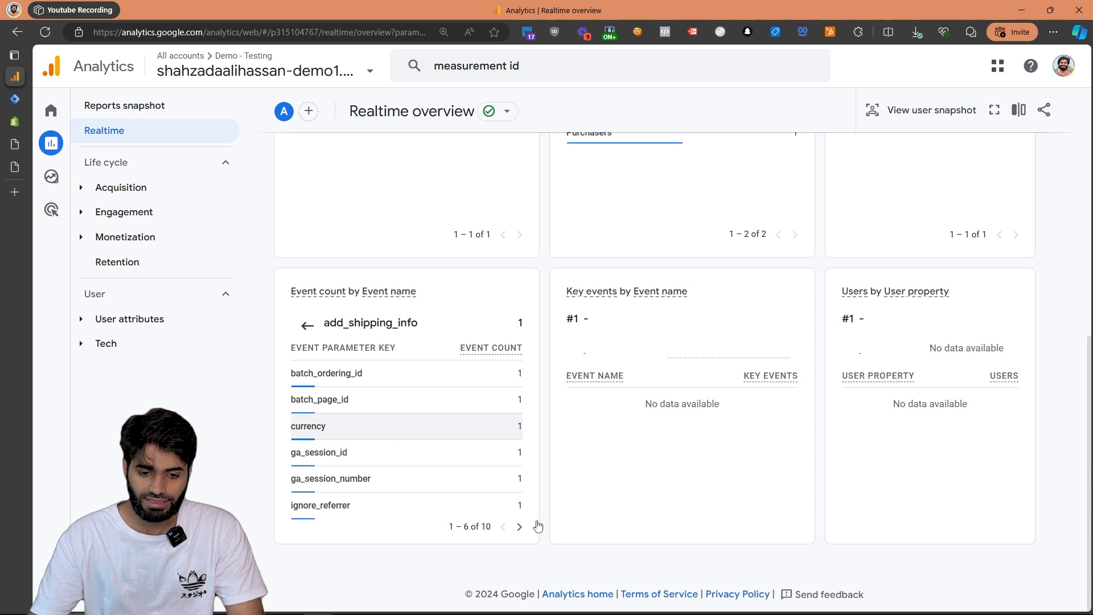
click(518, 526)
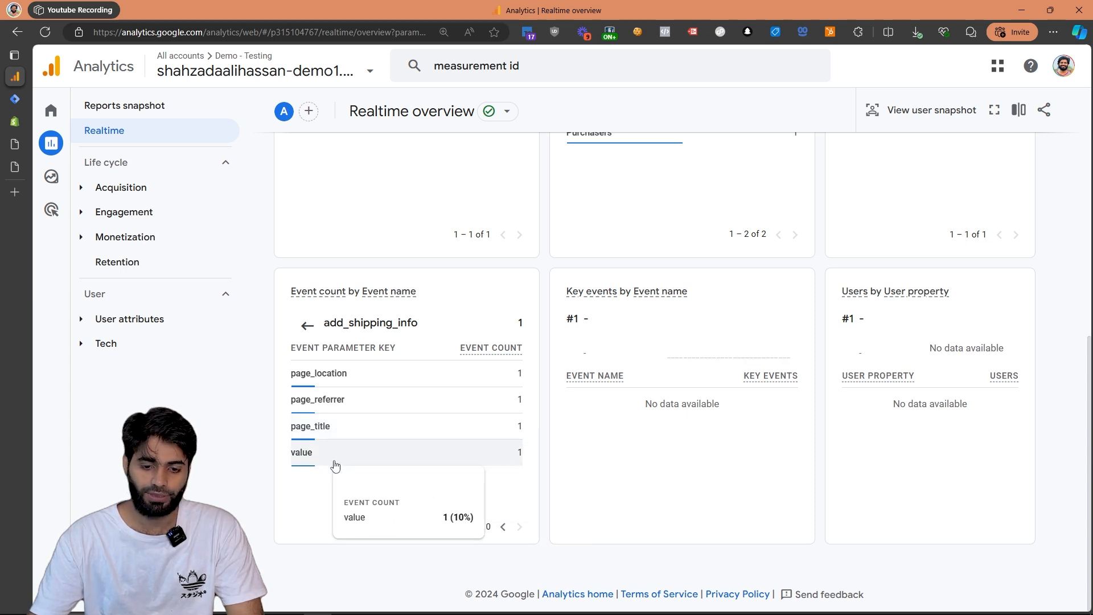